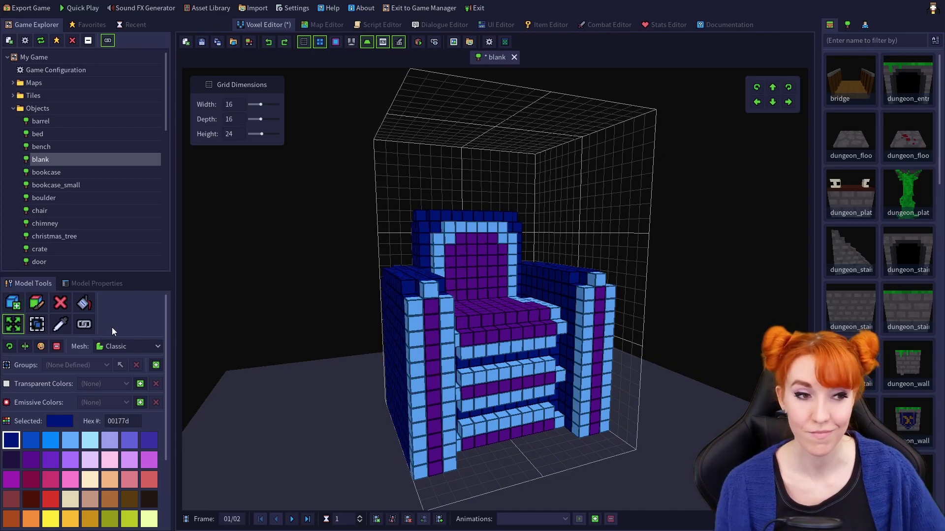
- Raise the armchair one voxel with Move Voxels, then switch to the Select Voxels tool
{"action": "left_click", "coordinate": [13, 326]}
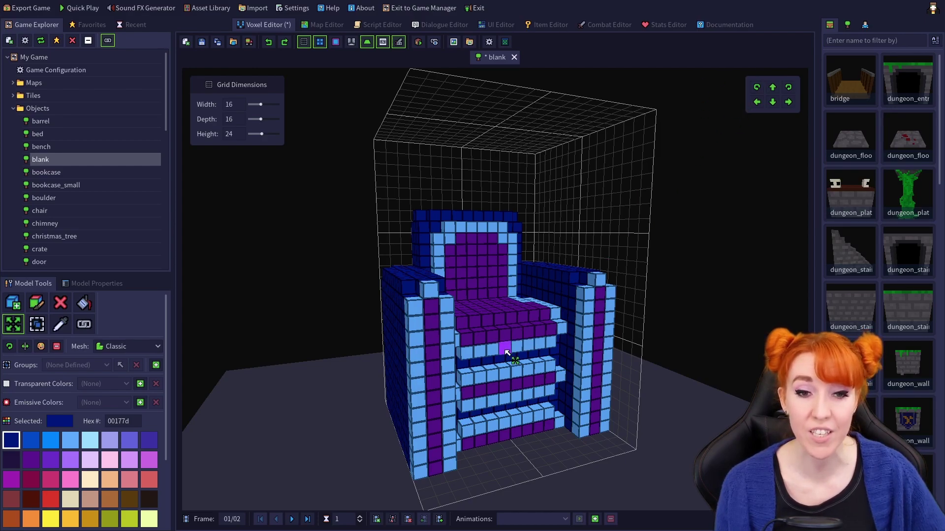
{"action": "mouse_move", "coordinate": [507, 349]}
{"action": "left_mouse_down"}
{"action": "mouse_move", "coordinate": [506, 279]}
{"action": "mouse_move", "coordinate": [514, 354]}
{"action": "left_mouse_up"}
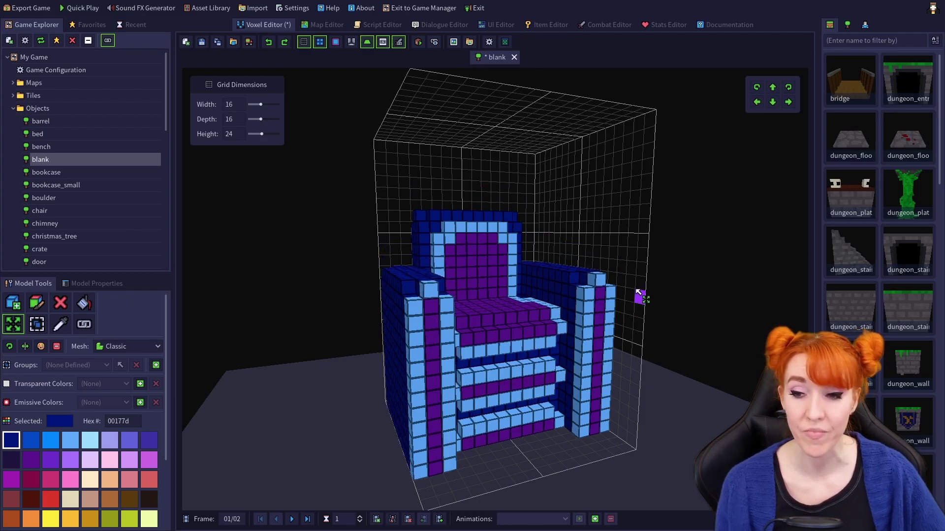
{"action": "right_click_drag", "start_coordinate": [639, 295], "coordinate": [597, 498]}
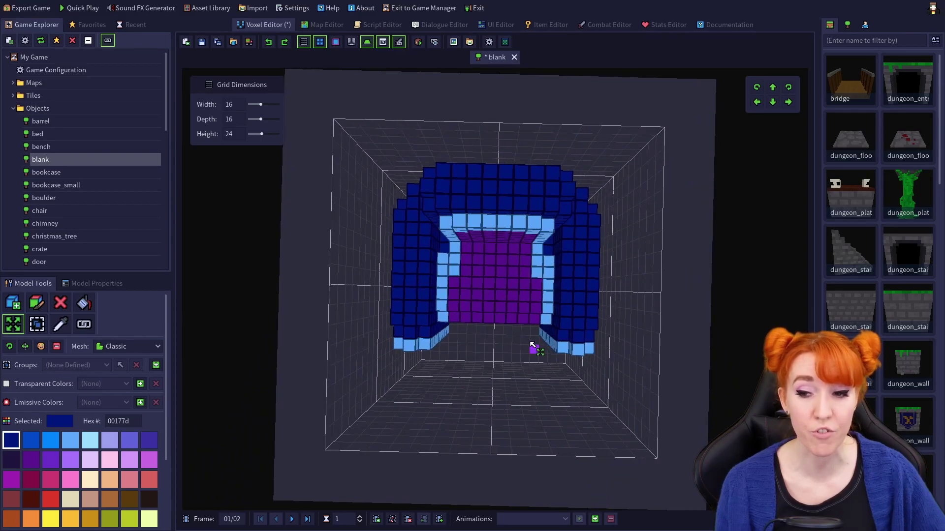
{"action": "right_click_drag", "start_coordinate": [513, 261], "coordinate": [699, 374]}
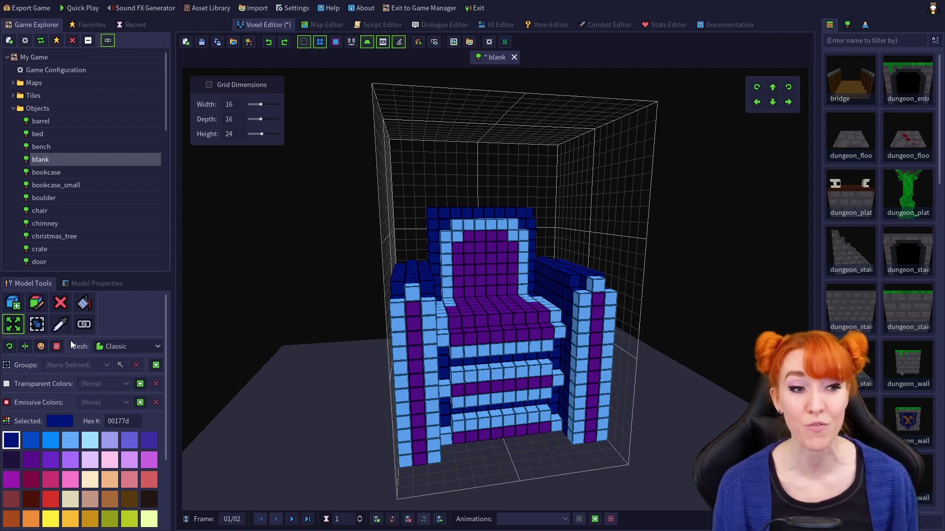
{"action": "left_click", "coordinate": [20, 327]}
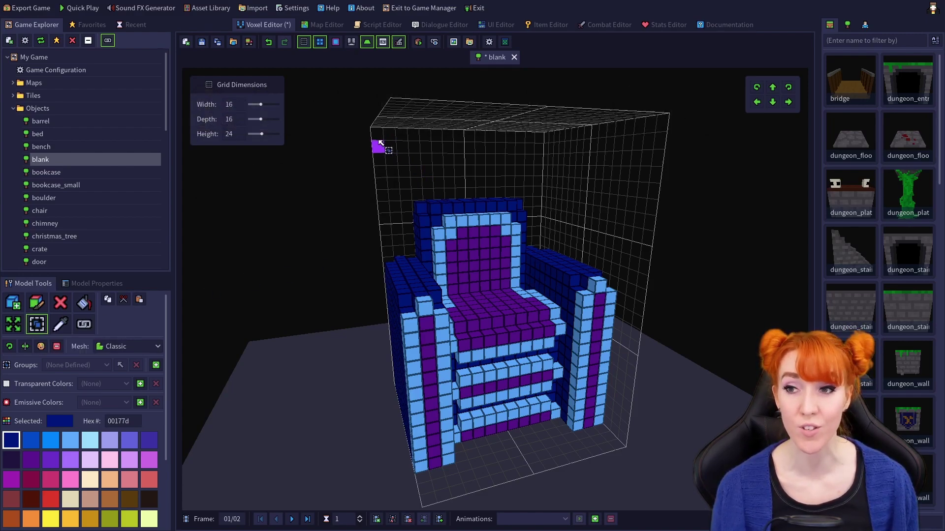
{"action": "left_click_drag", "start_coordinate": [381, 143], "coordinate": [545, 364]}
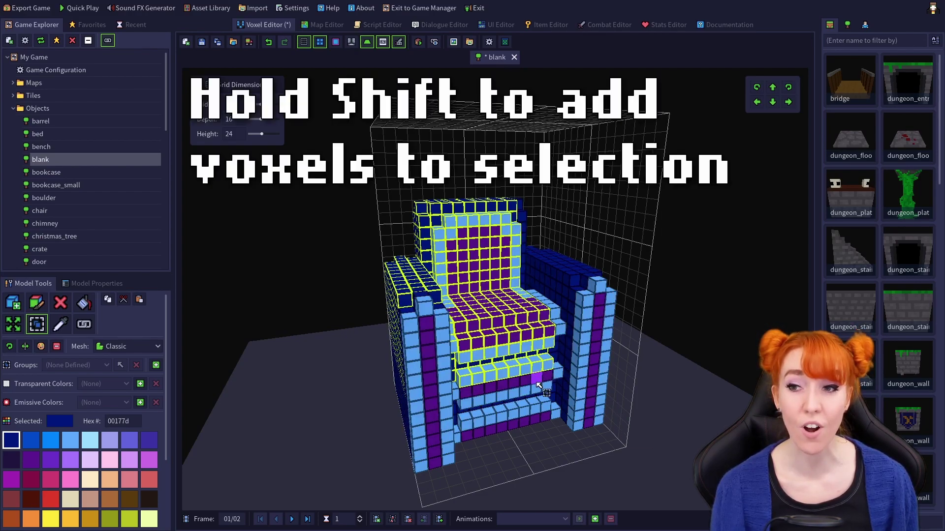
{"action": "left_click_drag", "start_coordinate": [601, 433], "coordinate": [574, 363], "text": "shift"}
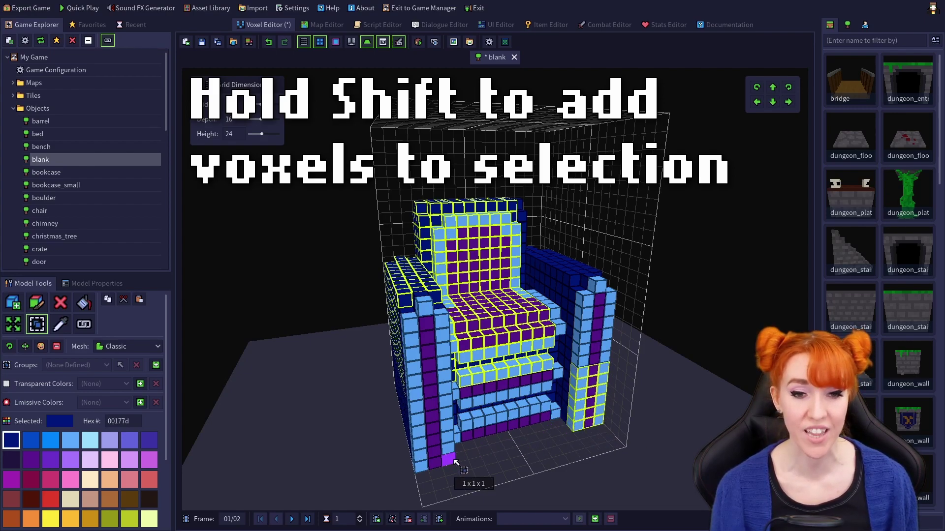
{"action": "left_click_drag", "start_coordinate": [445, 469], "coordinate": [420, 409], "text": "shift"}
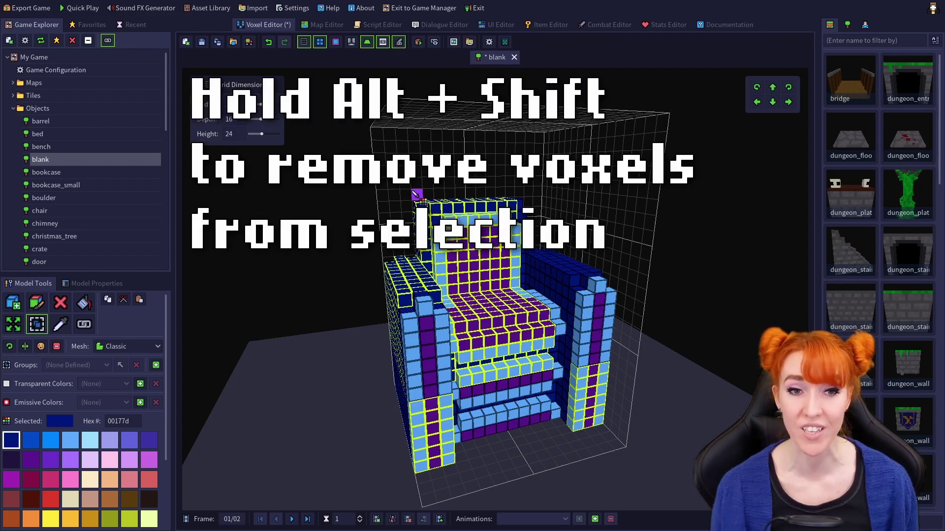
{"action": "left_click_drag", "start_coordinate": [433, 209], "coordinate": [507, 278], "text": "alt+shift"}
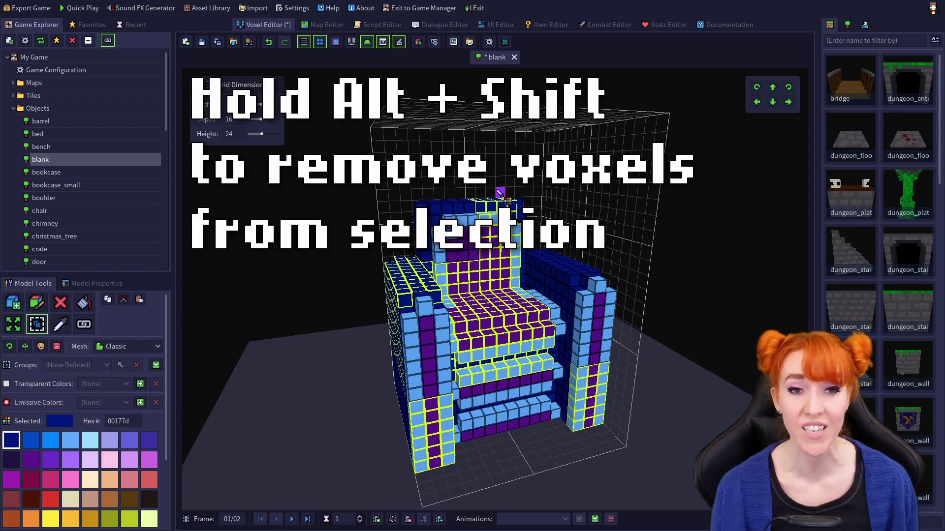
{"action": "left_click_drag", "start_coordinate": [489, 323], "coordinate": [527, 340], "text": "alt+shift"}
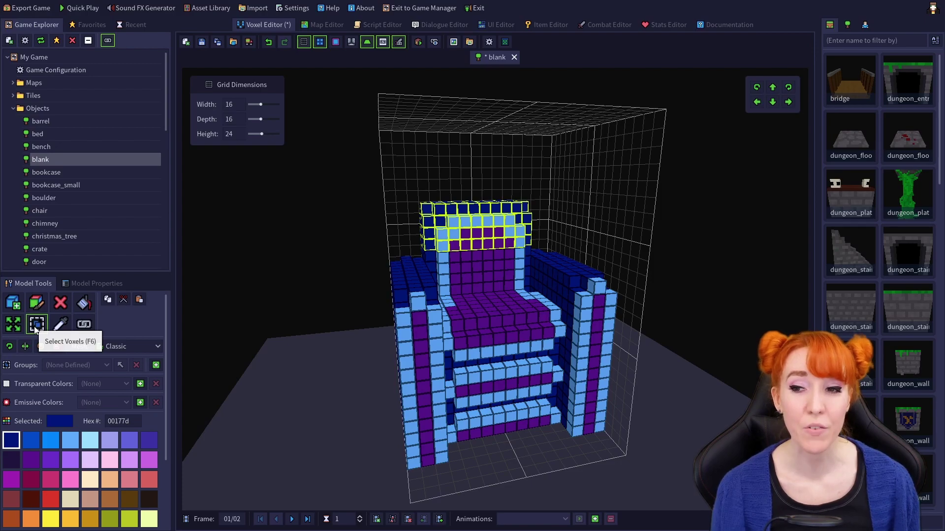
{"action": "left_click", "coordinate": [11, 326]}
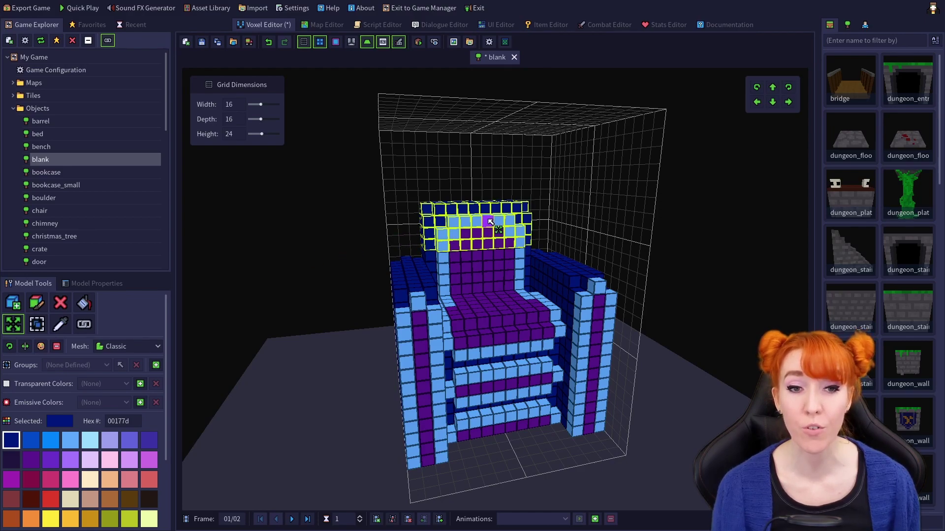
{"action": "left_click_drag", "start_coordinate": [490, 222], "coordinate": [467, 235]}
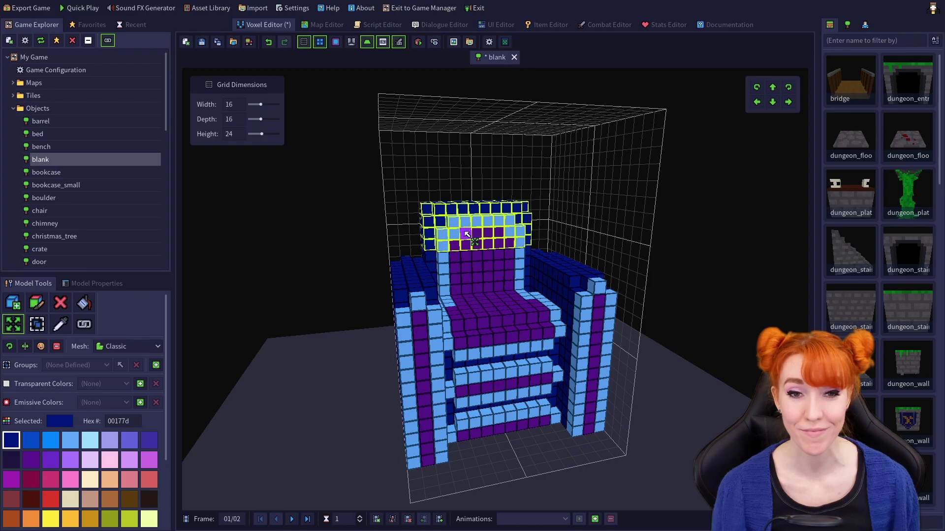
{"action": "key", "text": "s"}
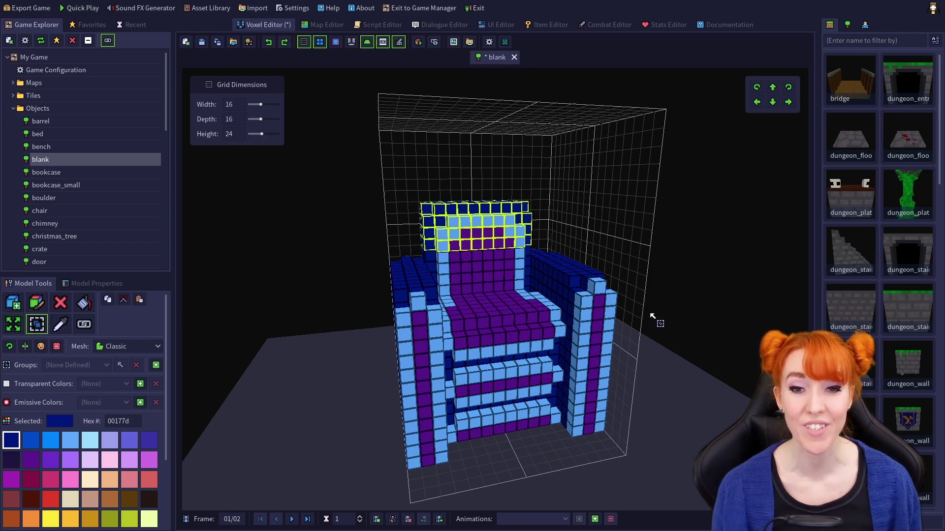
{"action": "left_click", "coordinate": [667, 316]}
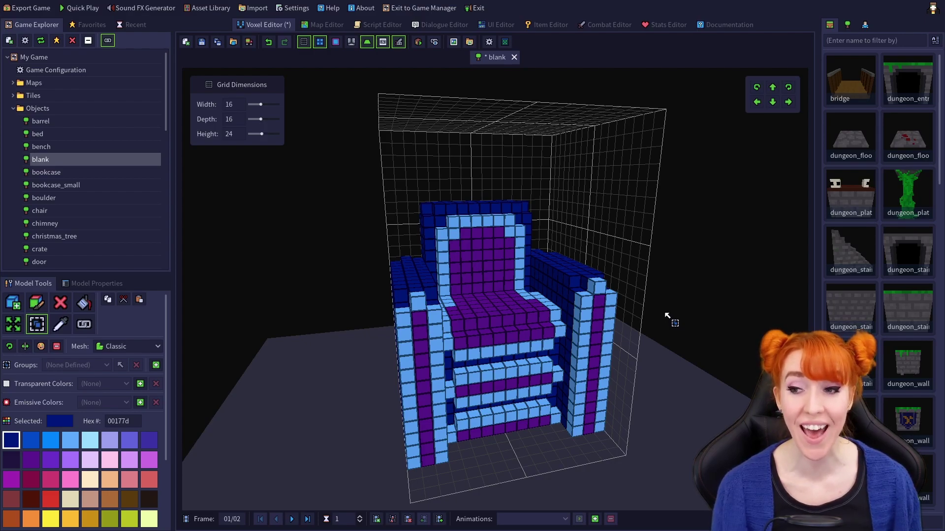
{"action": "key", "text": "ctrl+z"}
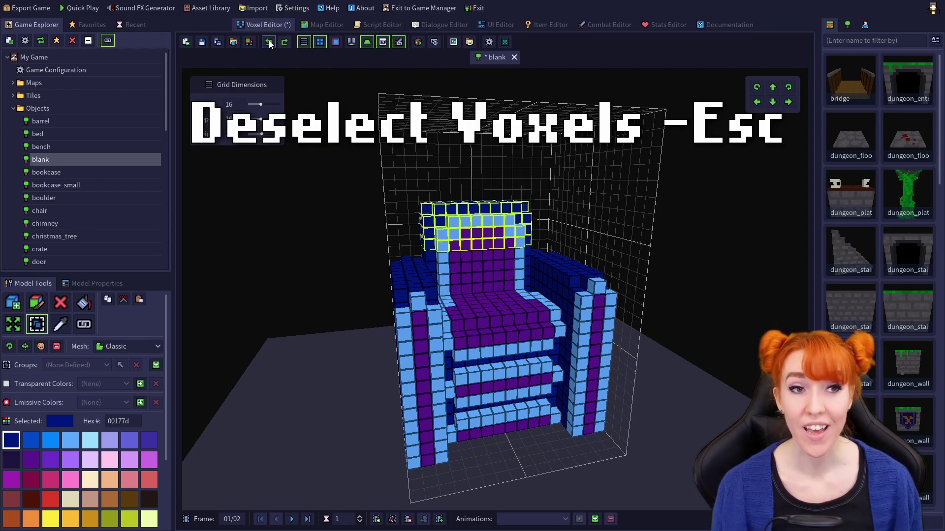
{"action": "key", "text": "Escape"}
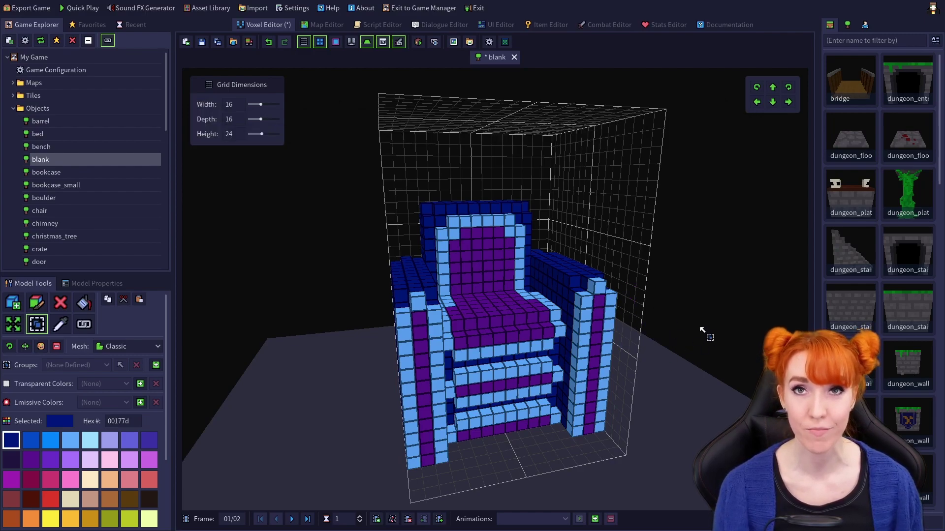
- Restore the backrest and seat selection, cut it, and paste it back in
{"action": "right_click_drag", "start_coordinate": [702, 330], "coordinate": [310, 405]}
{"action": "key", "text": "ctrl+z"}
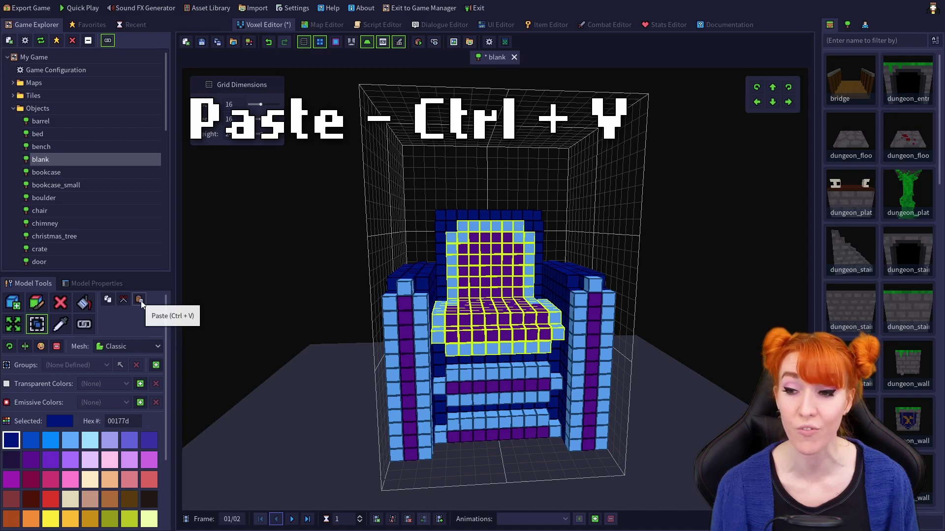
{"action": "left_click", "coordinate": [139, 300]}
{"action": "left_click_drag", "start_coordinate": [434, 198], "coordinate": [559, 443]}
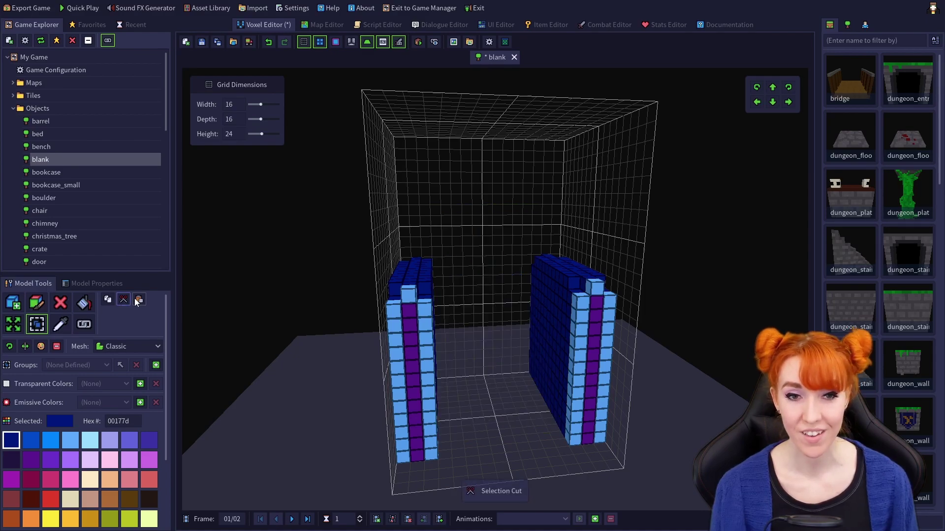
{"action": "left_click", "coordinate": [135, 300]}
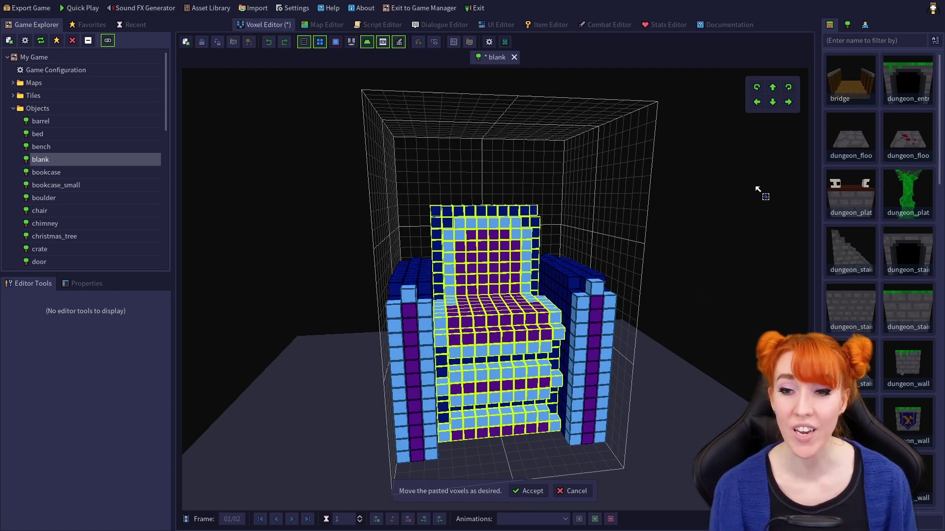
- Shift and rotate the pasted backrest and seat back into their original place and accept
{"action": "left_click", "coordinate": [759, 102]}
{"action": "left_click", "coordinate": [760, 102]}
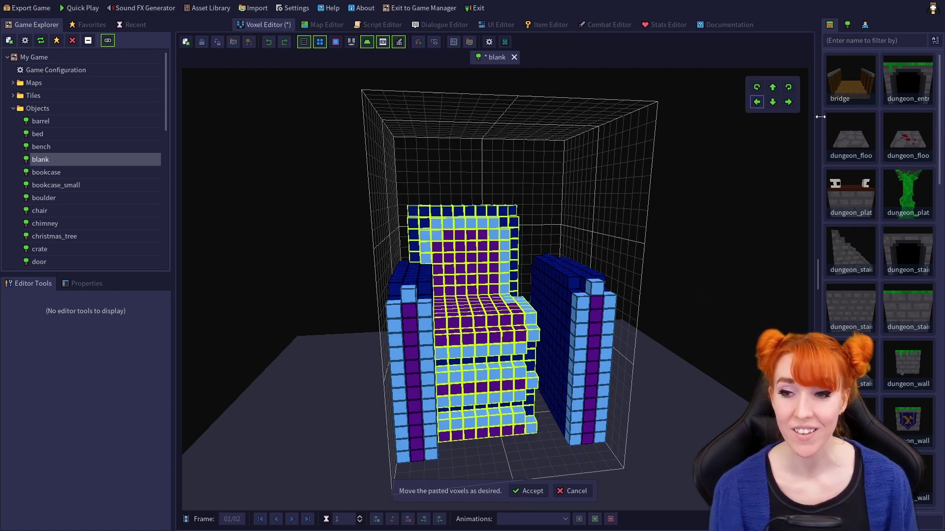
{"action": "left_click", "coordinate": [789, 87]}
{"action": "left_click", "coordinate": [788, 87]}
{"action": "left_click", "coordinate": [788, 88]}
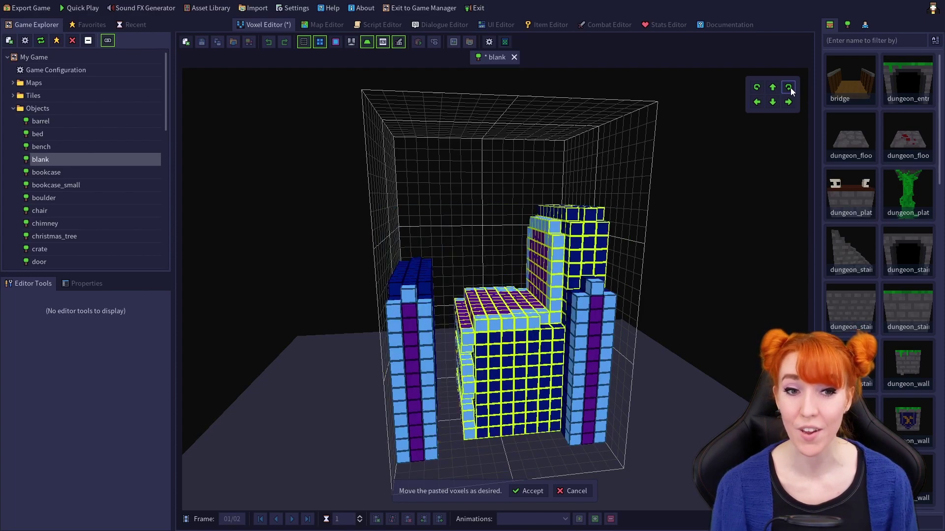
{"action": "left_click", "coordinate": [756, 92]}
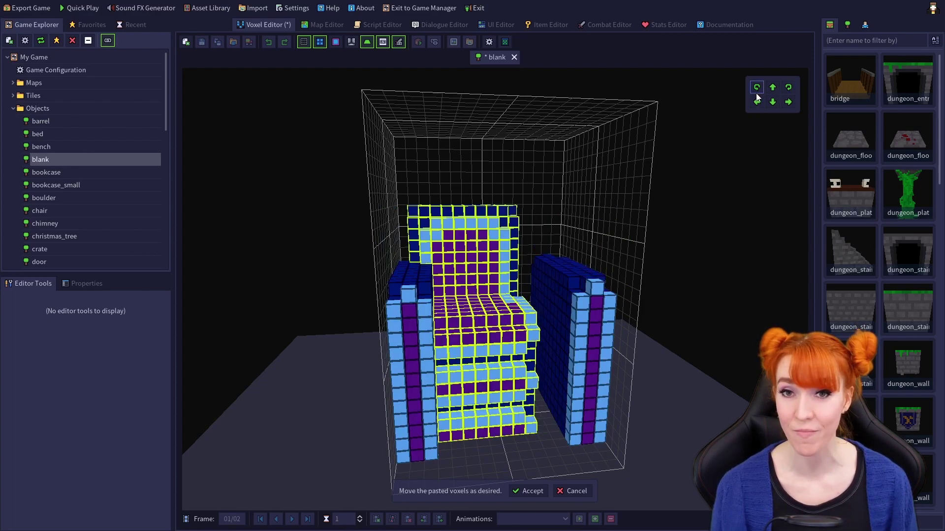
{"action": "left_click", "coordinate": [789, 103]}
{"action": "left_click", "coordinate": [788, 103]}
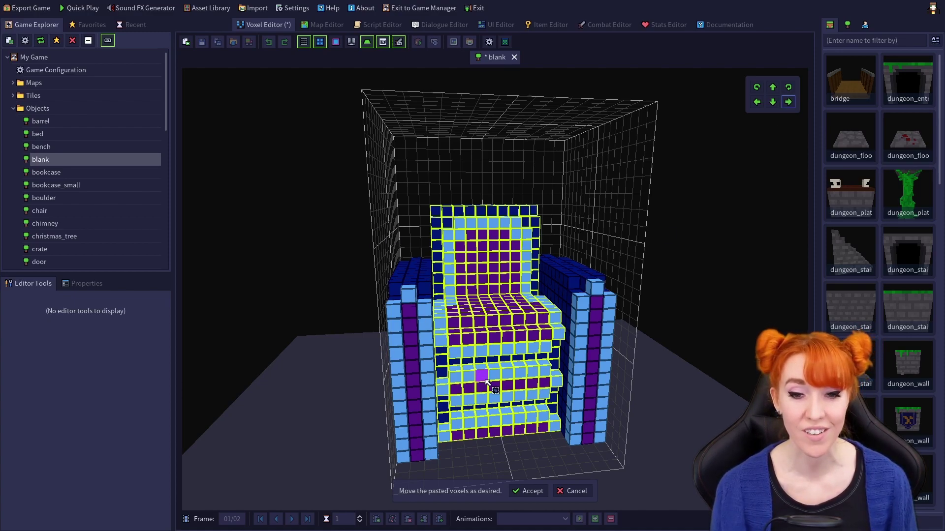
{"action": "left_click", "coordinate": [529, 492]}
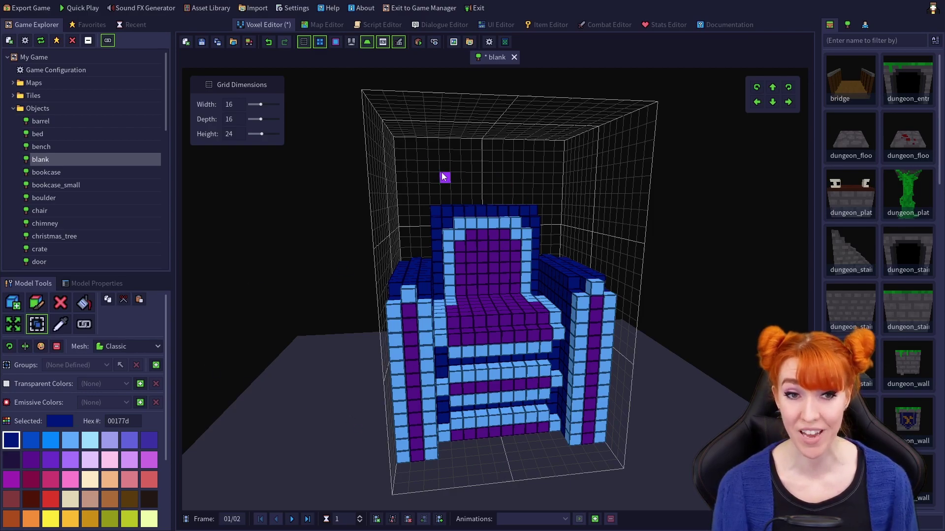
{"action": "left_click_drag", "start_coordinate": [445, 178], "coordinate": [569, 467]}
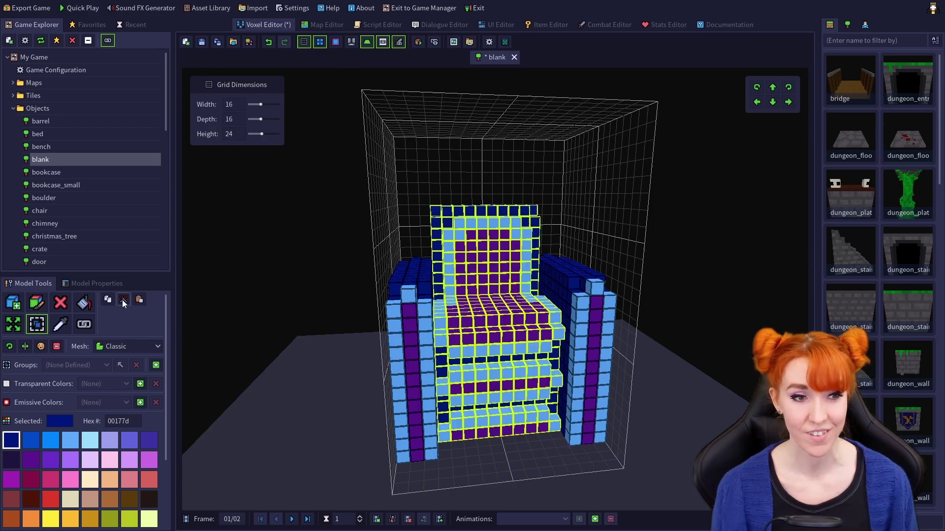
{"action": "key", "text": "ctrl+x"}
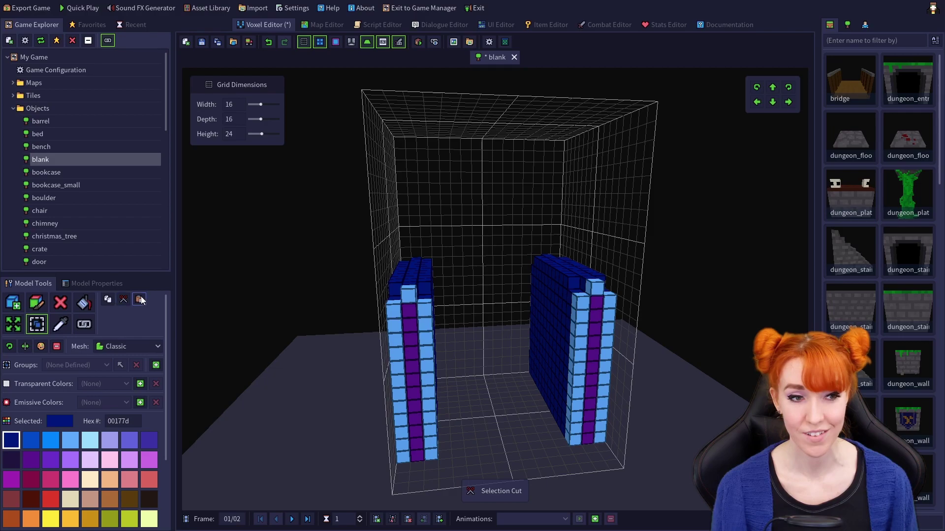
{"action": "left_click", "coordinate": [140, 299]}
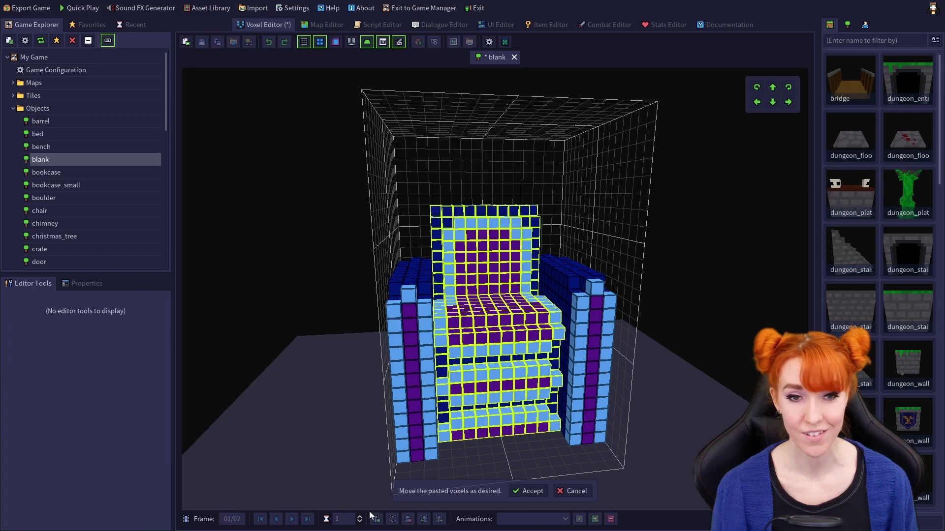
{"action": "left_click", "coordinate": [582, 491]}
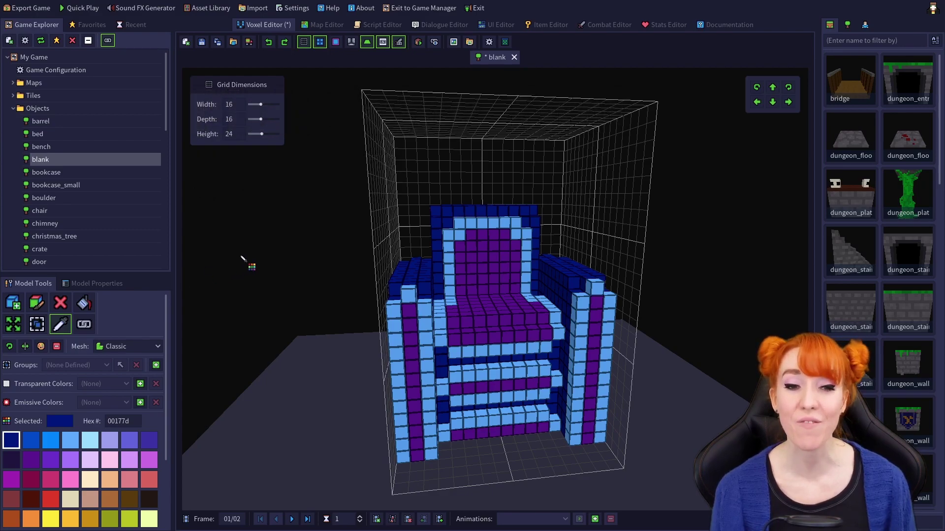
- Sample the chair's colours, ending on dark blue 00177d, and switch to the Attach Point tool
{"action": "left_click", "coordinate": [484, 278]}
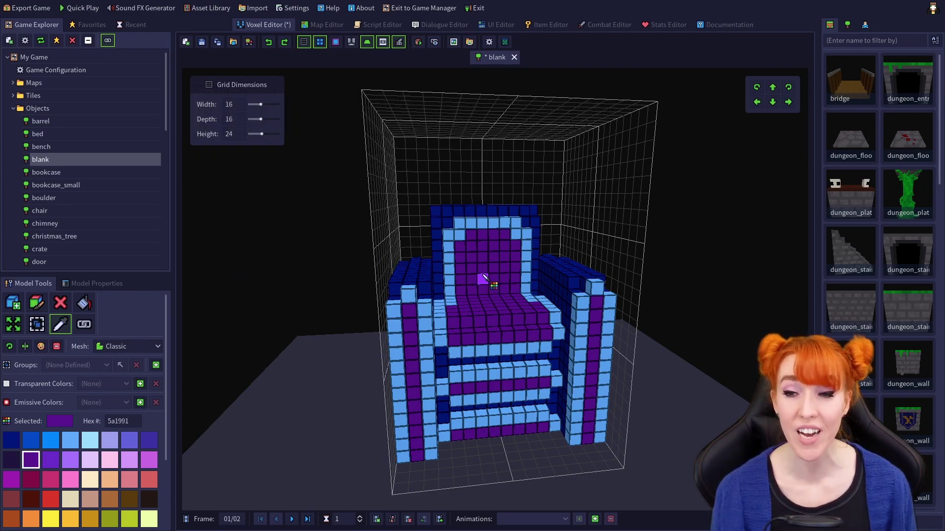
{"action": "left_click", "coordinate": [453, 239]}
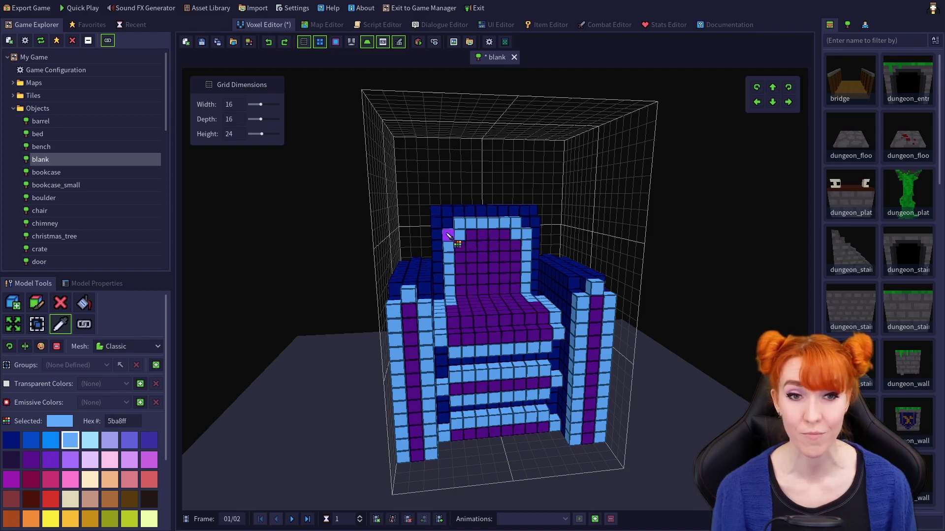
{"action": "left_click", "coordinate": [442, 219]}
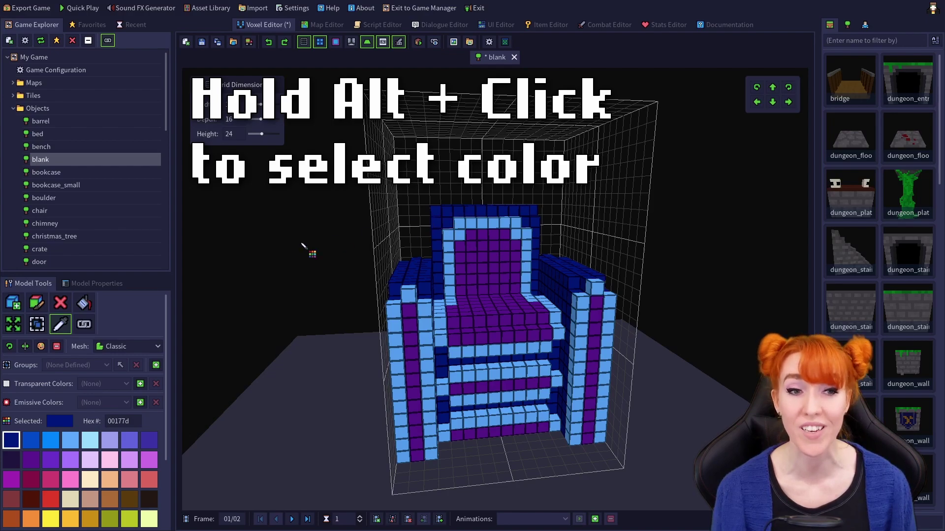
{"action": "left_click", "coordinate": [38, 304]}
{"action": "left_click", "coordinate": [490, 247], "text": "alt"}
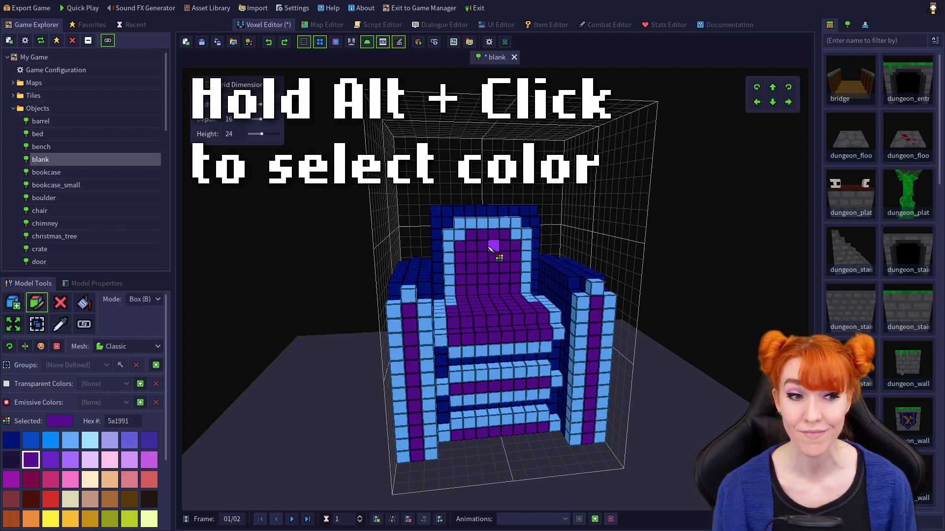
{"action": "left_click", "coordinate": [531, 212], "text": "alt"}
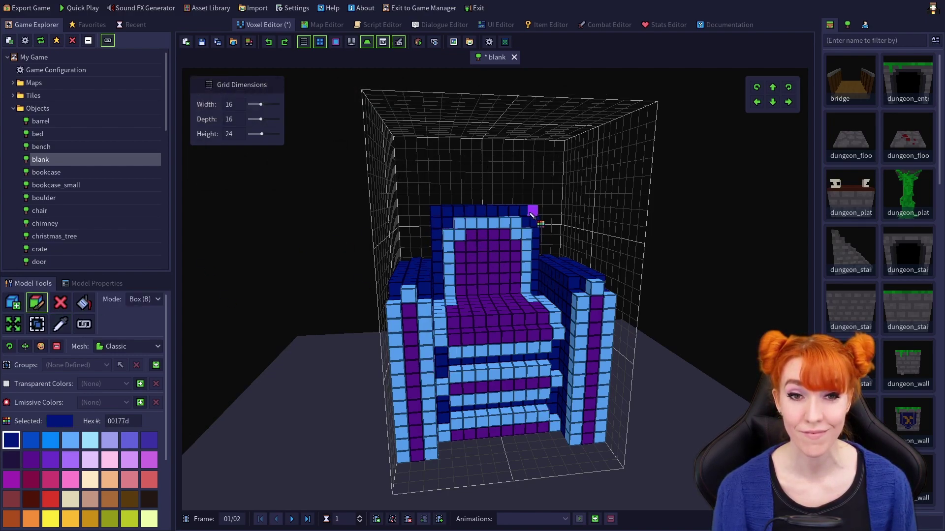
{"action": "key", "text": "l"}
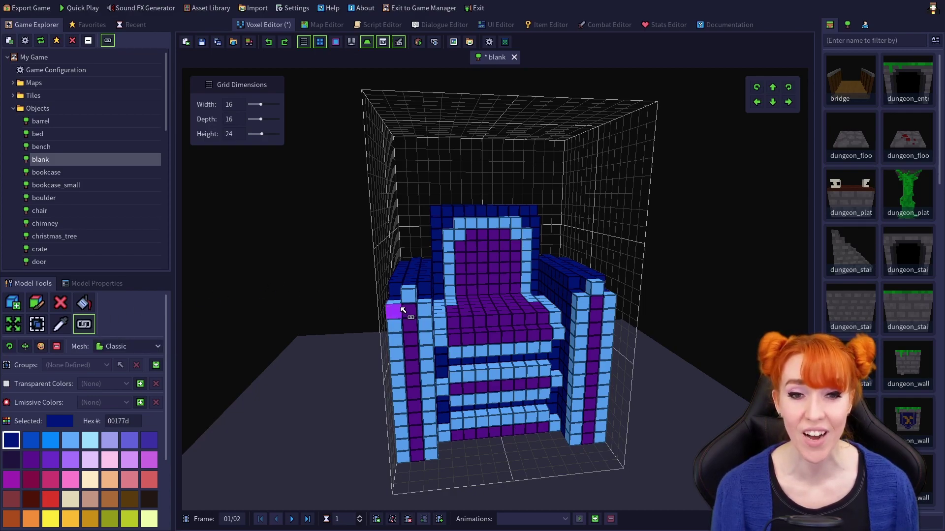
- Place a new attach point in the middle of the chair seat
{"action": "left_click", "coordinate": [500, 309]}
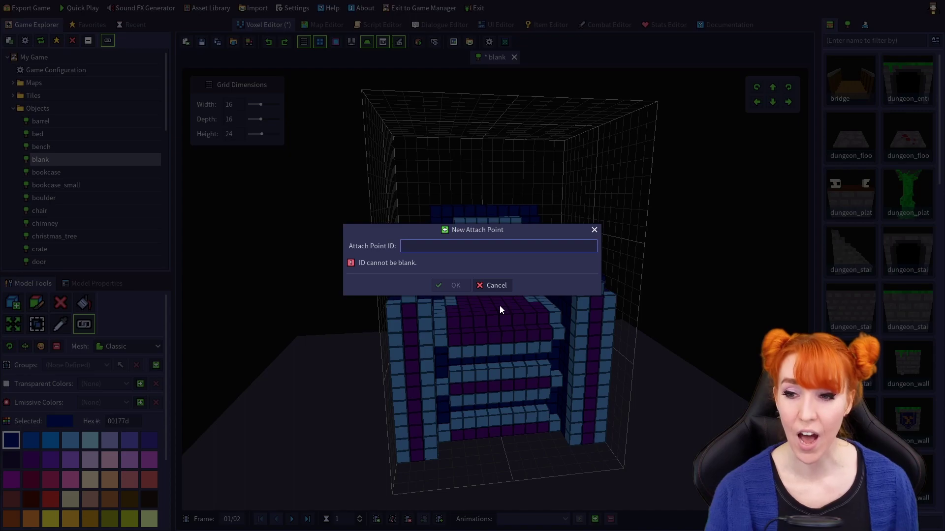
- Name the new attach point 'seat' and confirm it
{"action": "type", "text": "seat"}
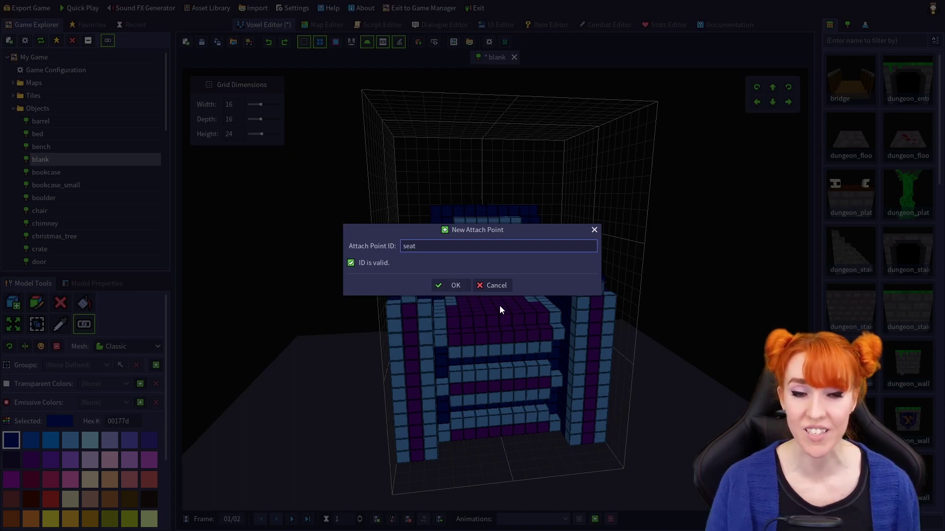
{"action": "key", "text": "Return"}
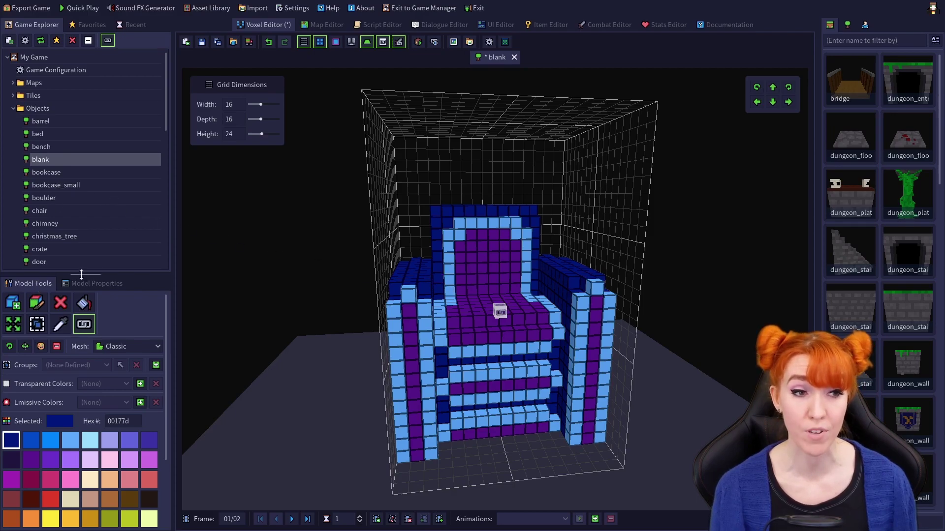
- Shrink the object list and show the Model Properties listing the 'seat' attach point
{"action": "left_click_drag", "start_coordinate": [81, 274], "coordinate": [90, 168]}
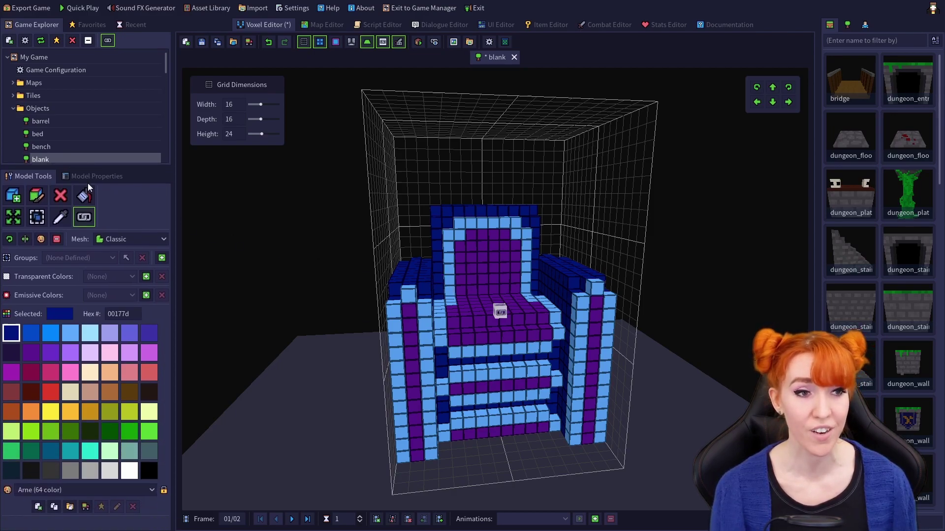
{"action": "left_click", "coordinate": [88, 178]}
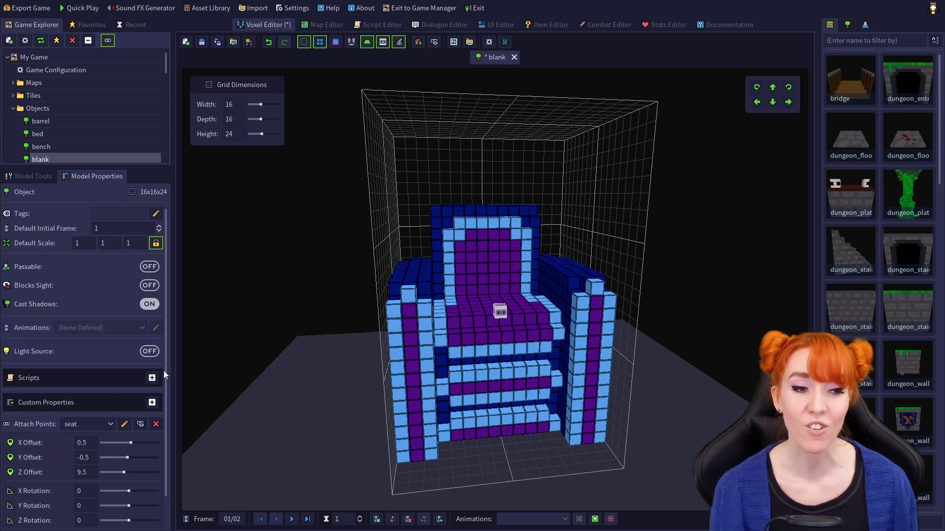
{"action": "scroll", "coordinate": [64, 369], "scroll_direction": "down", "scroll_amount": 2}
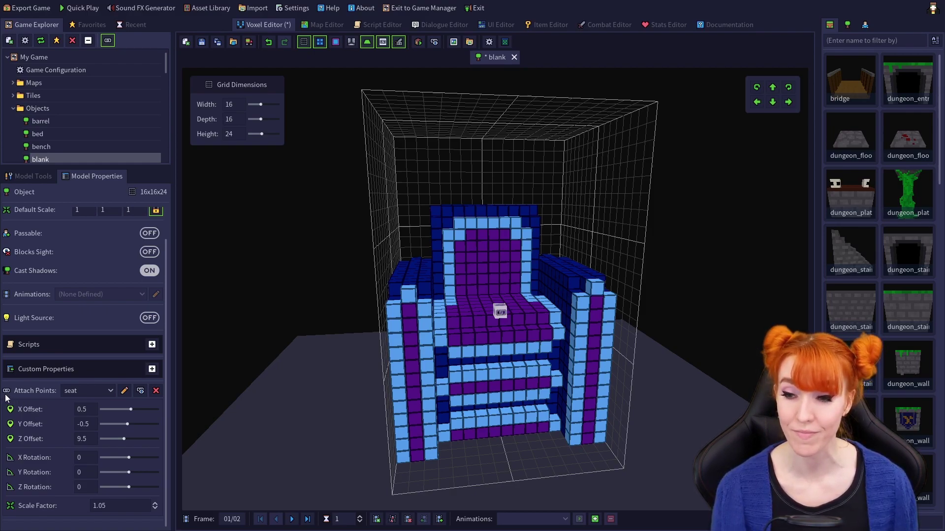
{"action": "left_click", "coordinate": [109, 391]}
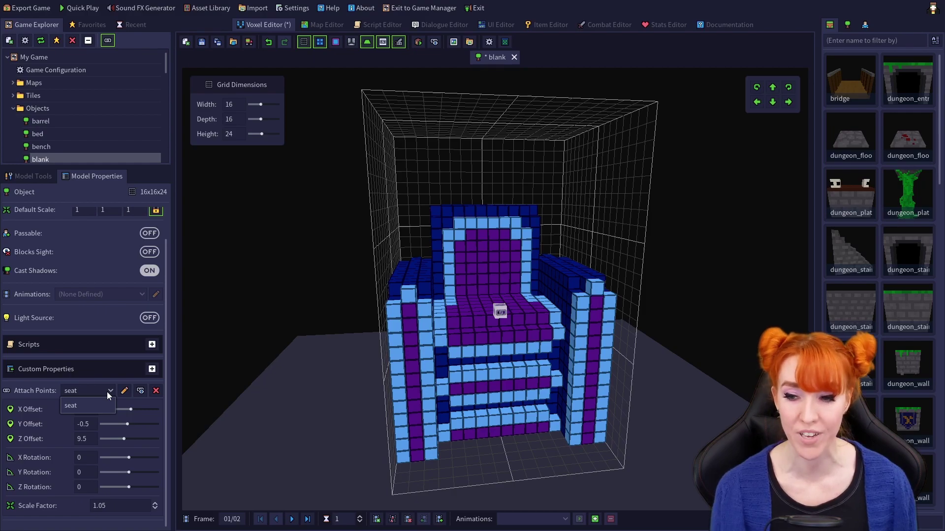
{"action": "left_click", "coordinate": [106, 392]}
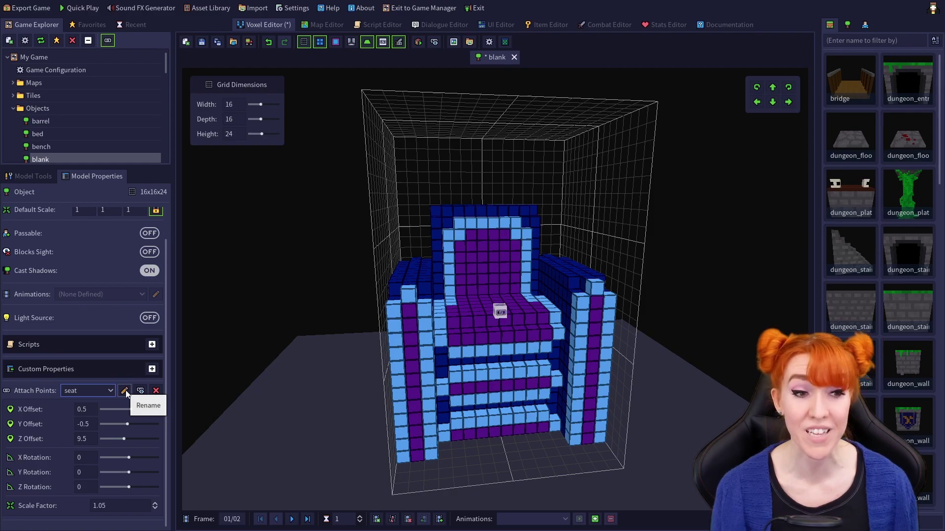
{"action": "left_click", "coordinate": [124, 391]}
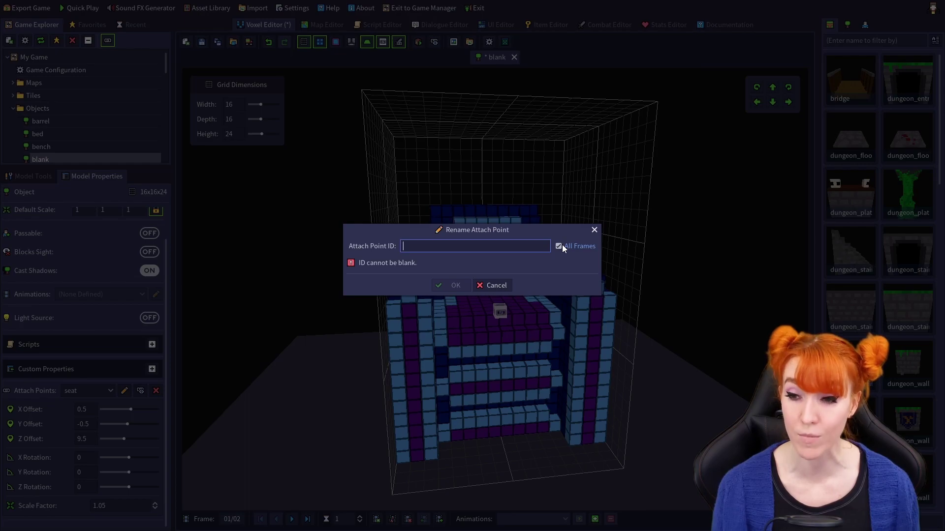
{"action": "left_click", "coordinate": [495, 285]}
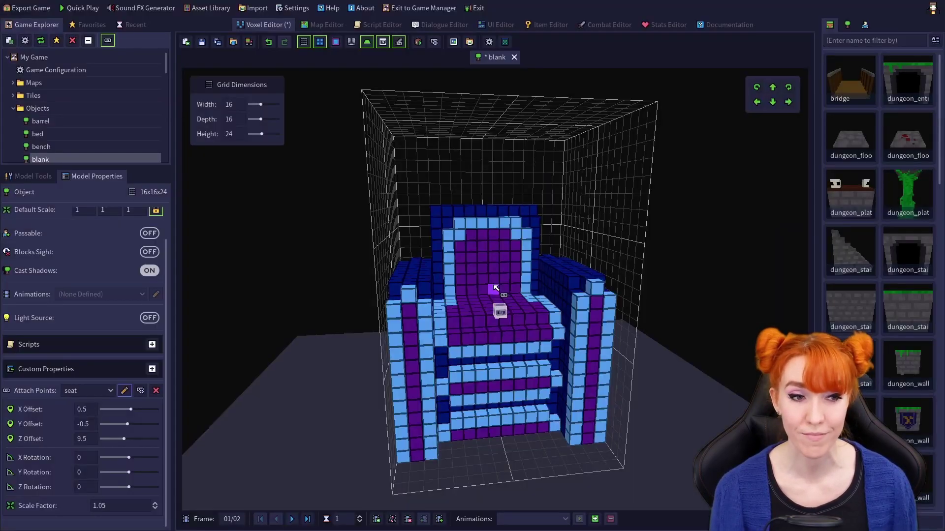
{"action": "left_click", "coordinate": [156, 390]}
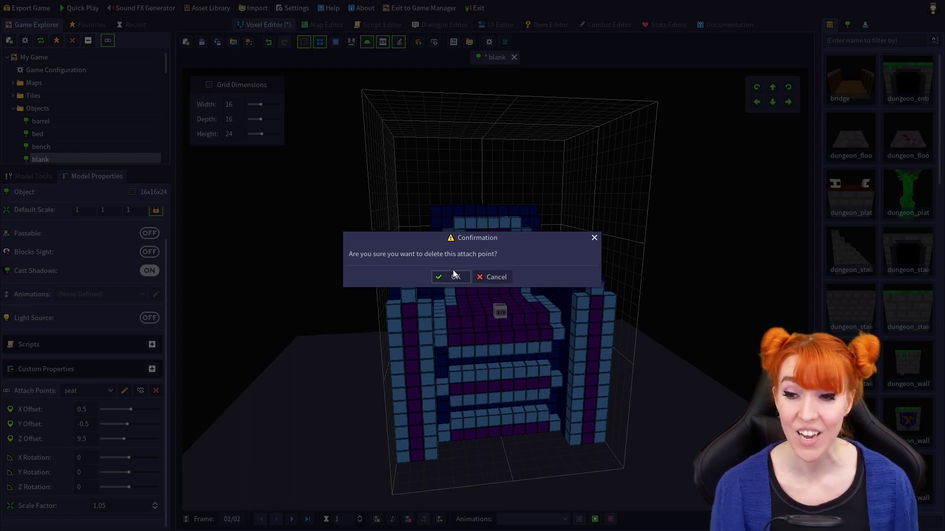
{"action": "left_click", "coordinate": [495, 277]}
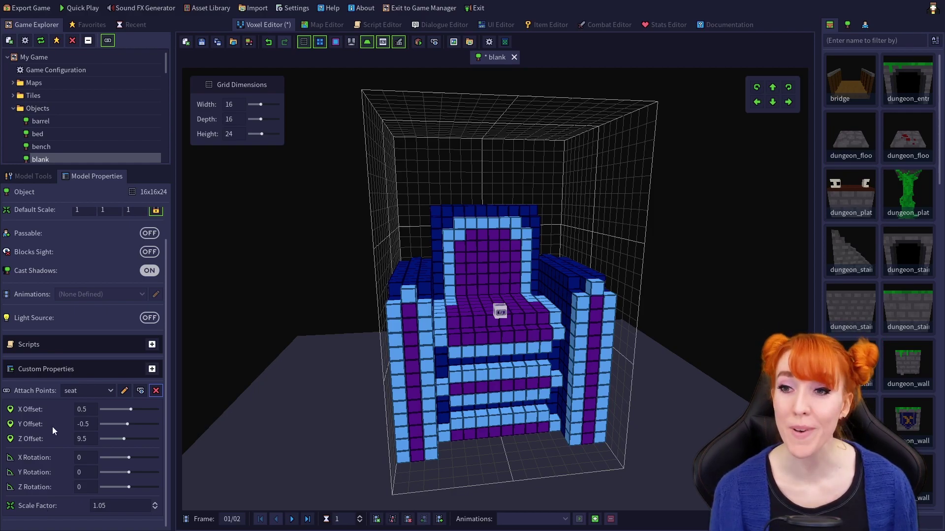
- Preview the sword model attached to the 'seat' attach point
{"action": "left_click", "coordinate": [141, 391]}
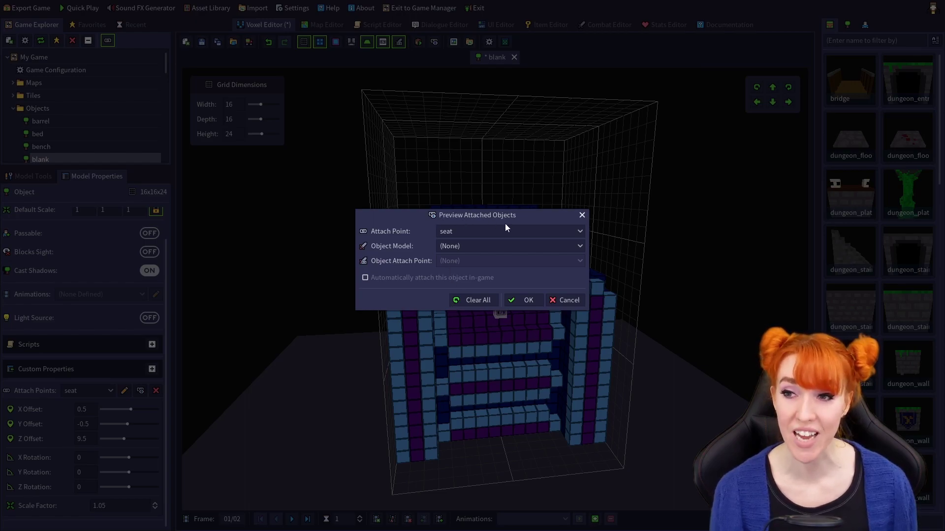
{"action": "left_click", "coordinate": [451, 247]}
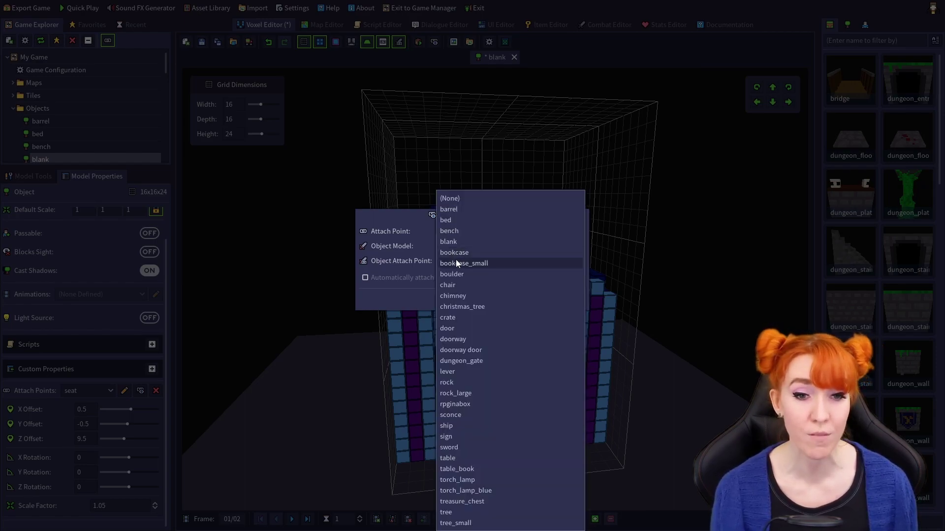
{"action": "left_click", "coordinate": [453, 447]}
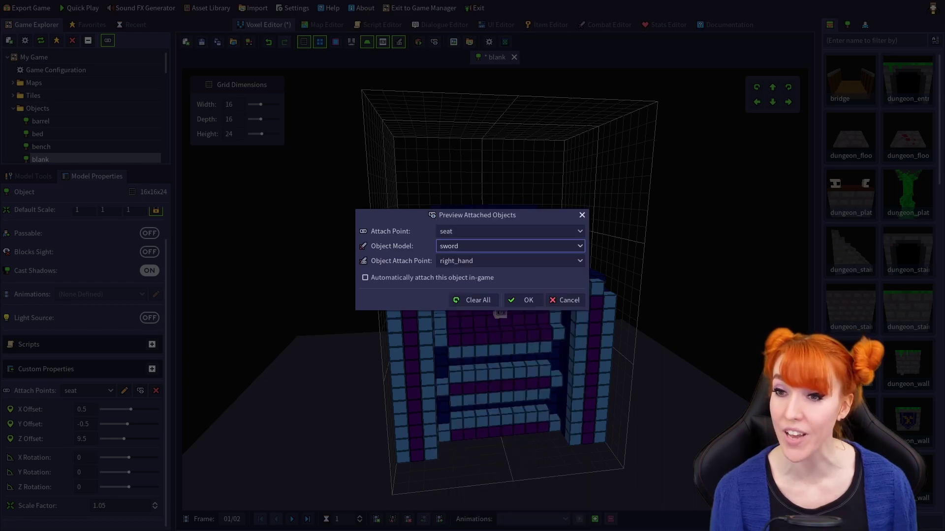
{"action": "left_click", "coordinate": [523, 303]}
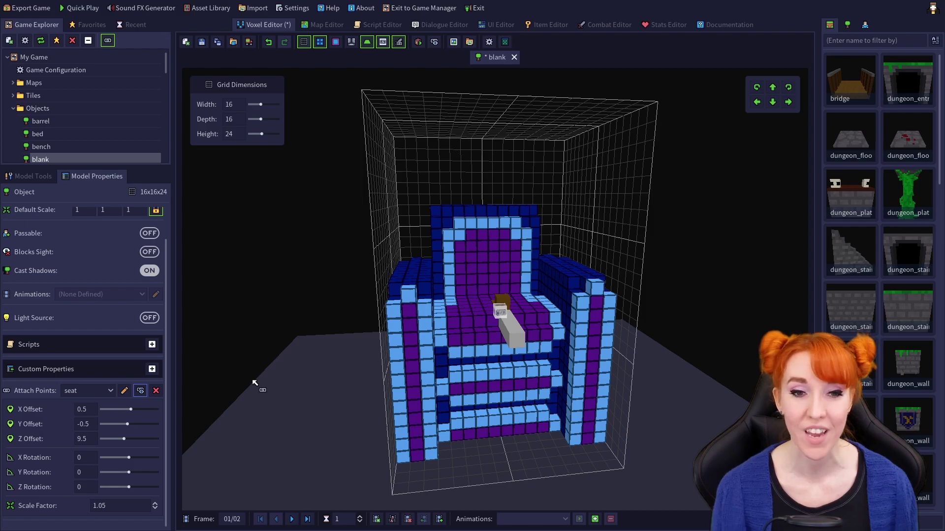
- Hide the attach-point marker and set the seat offsets to X 0, Y -1.2, Z 10.5
{"action": "left_click", "coordinate": [383, 42]}
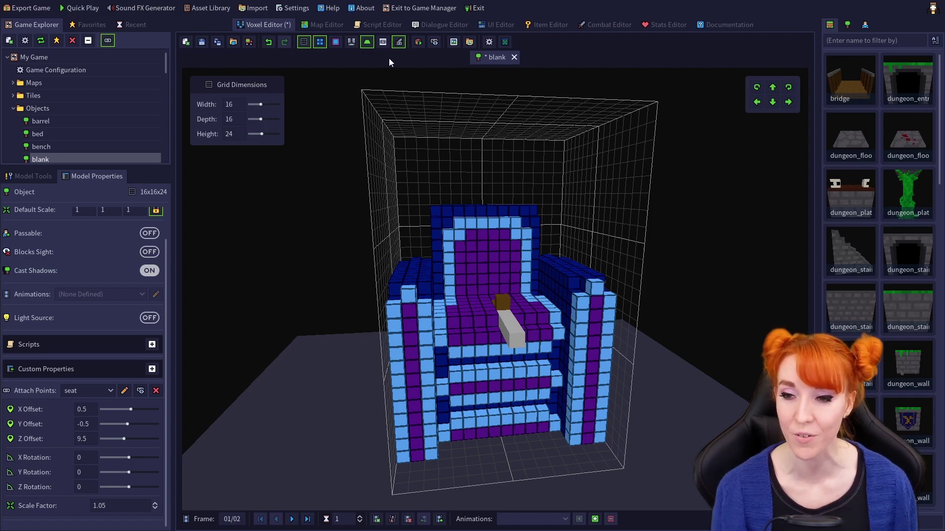
{"action": "mouse_move", "coordinate": [253, 392]}
{"action": "right_mouse_down"}
{"action": "mouse_move", "coordinate": [297, 411]}
{"action": "mouse_move", "coordinate": [263, 392]}
{"action": "right_mouse_up"}
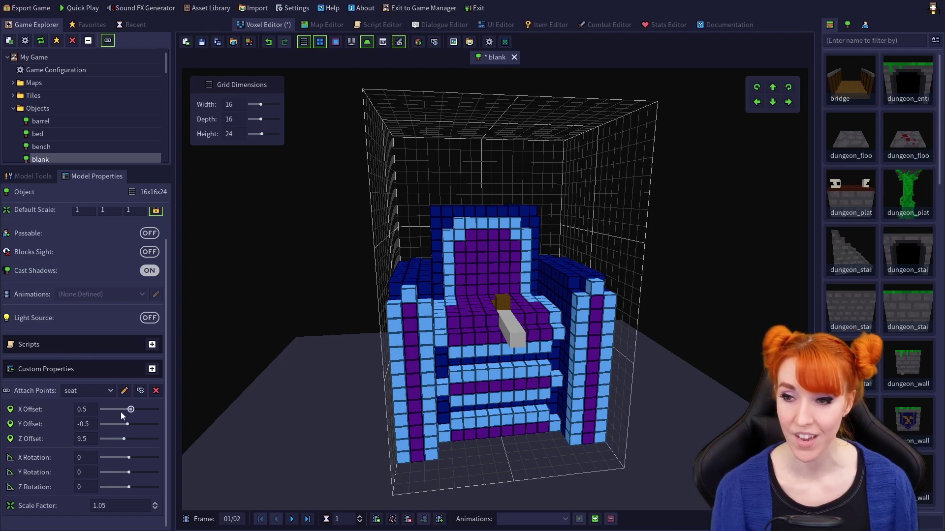
{"action": "mouse_move", "coordinate": [128, 412]}
{"action": "left_mouse_down"}
{"action": "mouse_move", "coordinate": [120, 411]}
{"action": "mouse_move", "coordinate": [130, 413]}
{"action": "mouse_move", "coordinate": [125, 441]}
{"action": "left_mouse_up"}
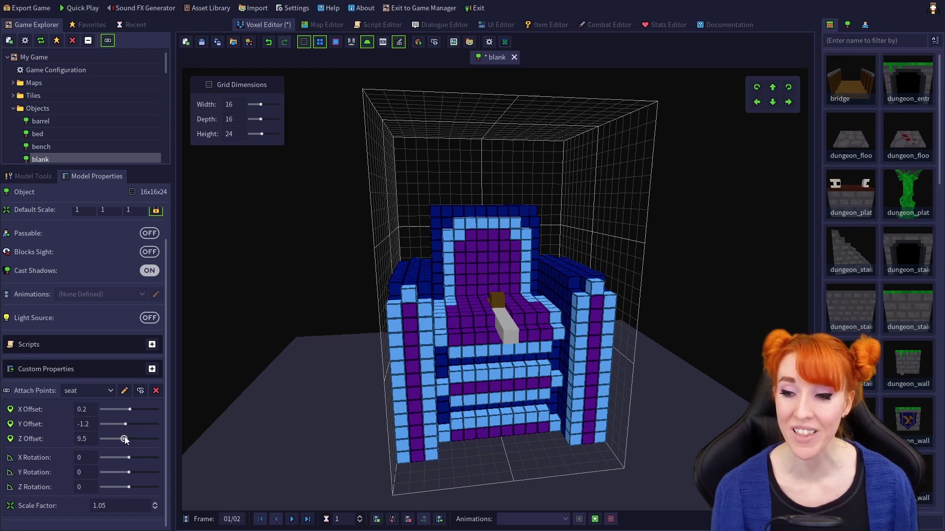
{"action": "double_click", "coordinate": [83, 409]}
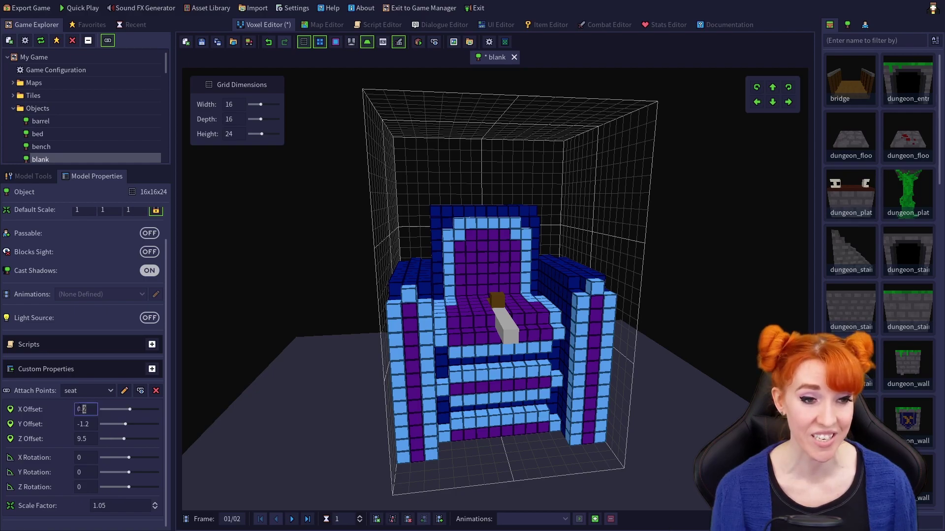
{"action": "type", "text": "0"}
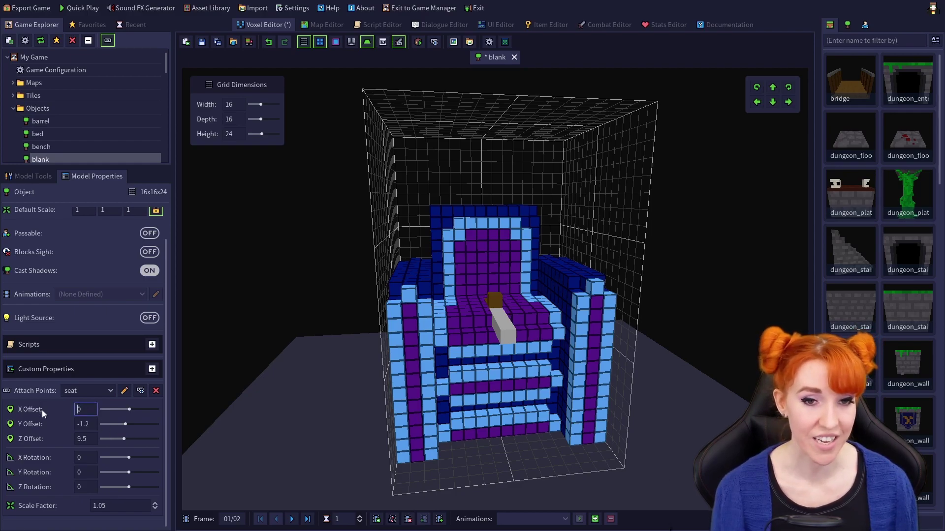
{"action": "double_click", "coordinate": [86, 438]}
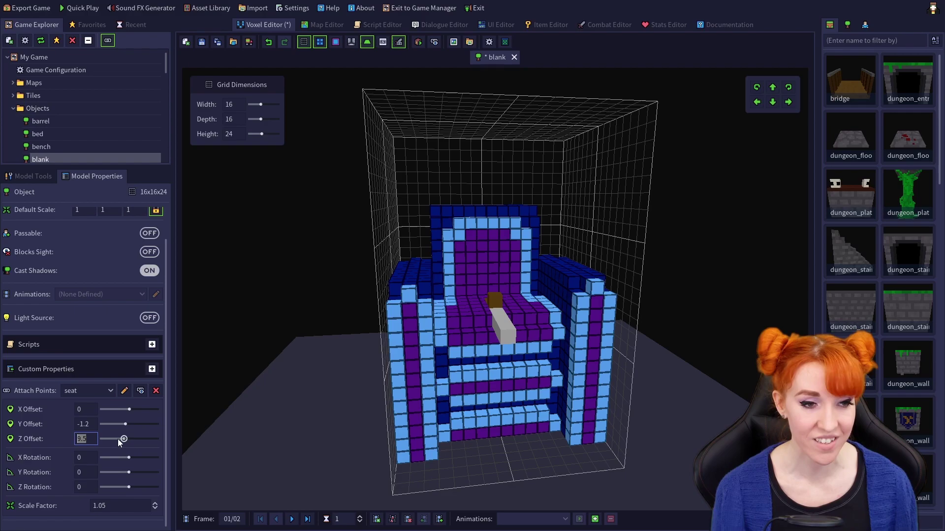
{"action": "left_click_drag", "start_coordinate": [124, 439], "coordinate": [126, 442]}
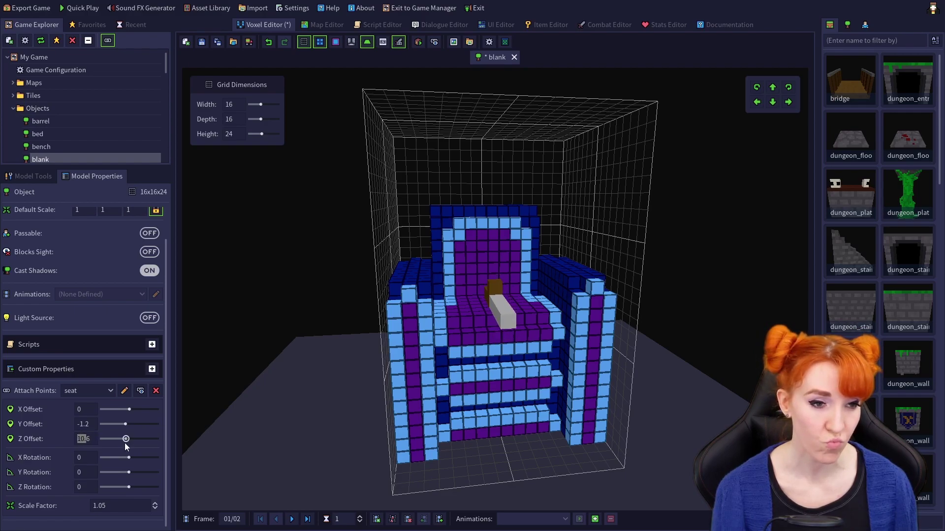
{"action": "left_click", "coordinate": [95, 439]}
{"action": "key", "text": "BackSpace"}
{"action": "type", "text": "5"}
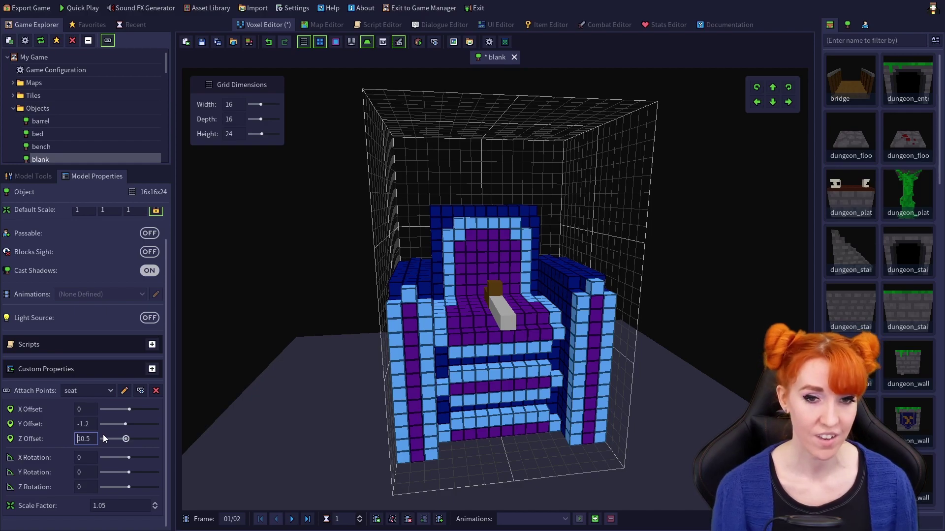
{"action": "key", "text": "Home"}
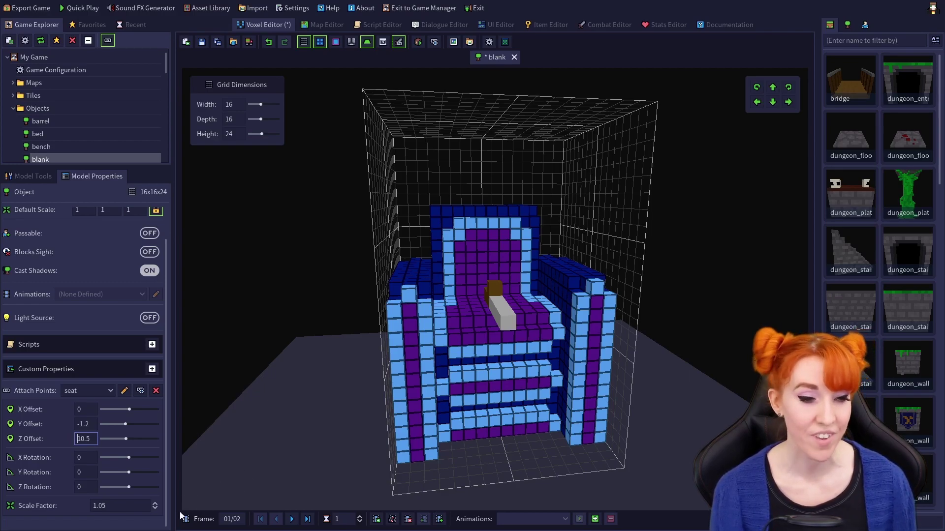
- Set the seat rotation to X 0, Y -90, Z -24 and scale the sword to 0.15
{"action": "left_click_drag", "start_coordinate": [129, 458], "coordinate": [125, 463]}
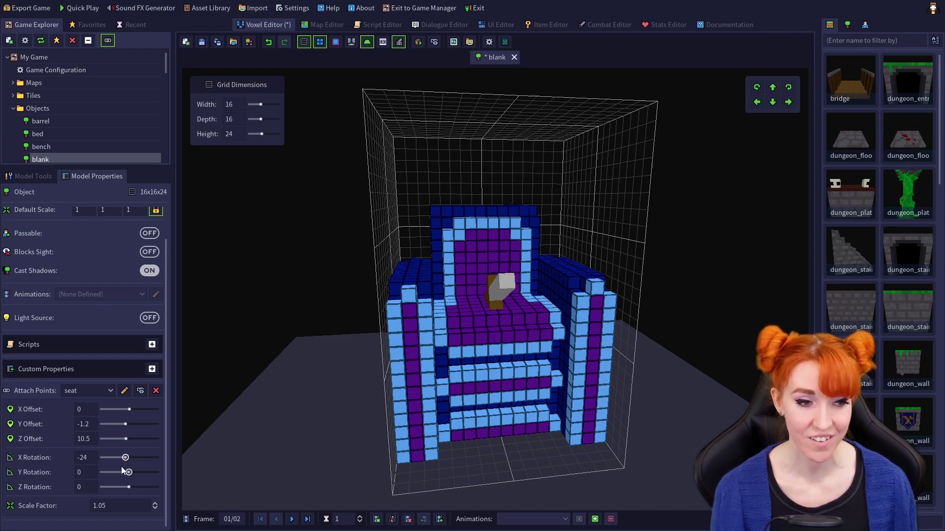
{"action": "left_click", "coordinate": [90, 457]}
{"action": "key", "text": "ctrl+a"}
{"action": "type", "text": "0"}
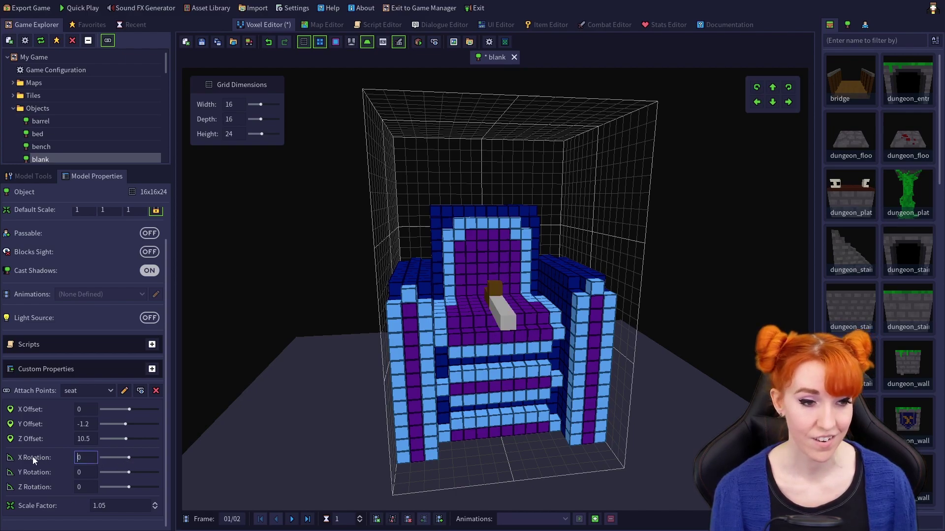
{"action": "mouse_move", "coordinate": [126, 474]}
{"action": "left_mouse_down"}
{"action": "mouse_move", "coordinate": [117, 481]}
{"action": "mouse_move", "coordinate": [130, 494]}
{"action": "left_mouse_up"}
{"action": "left_click", "coordinate": [83, 472]}
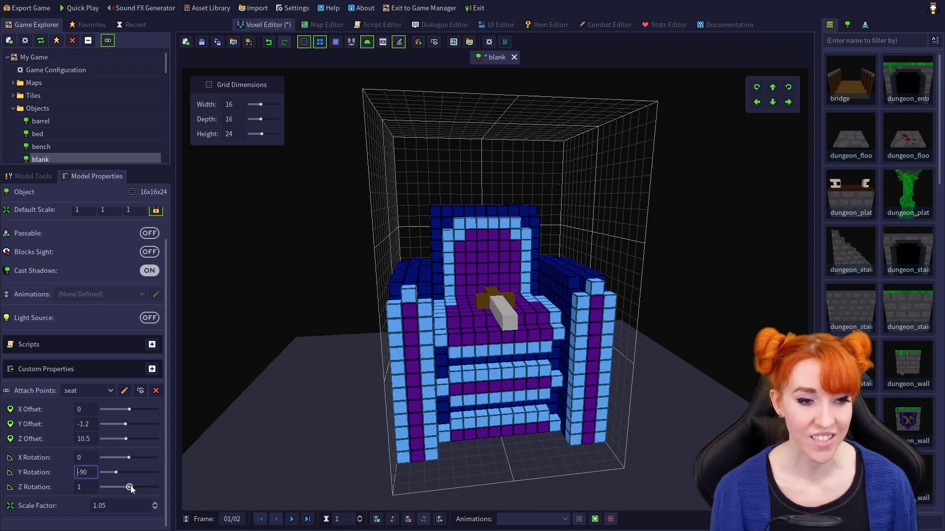
{"action": "left_click_drag", "start_coordinate": [131, 486], "coordinate": [126, 488]}
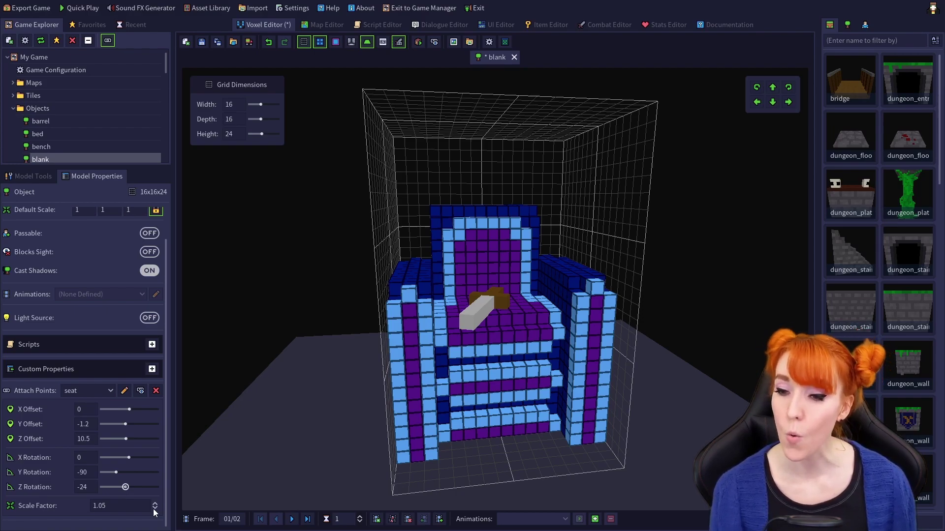
{"action": "left_click_drag", "start_coordinate": [154, 509], "coordinate": [154, 509]}
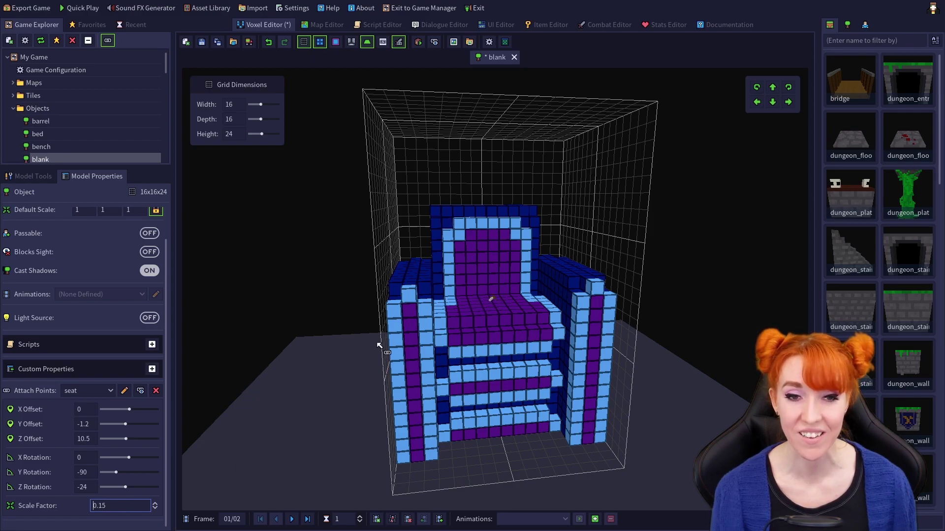
{"action": "middle_click_drag", "start_coordinate": [380, 346], "coordinate": [307, 391]}
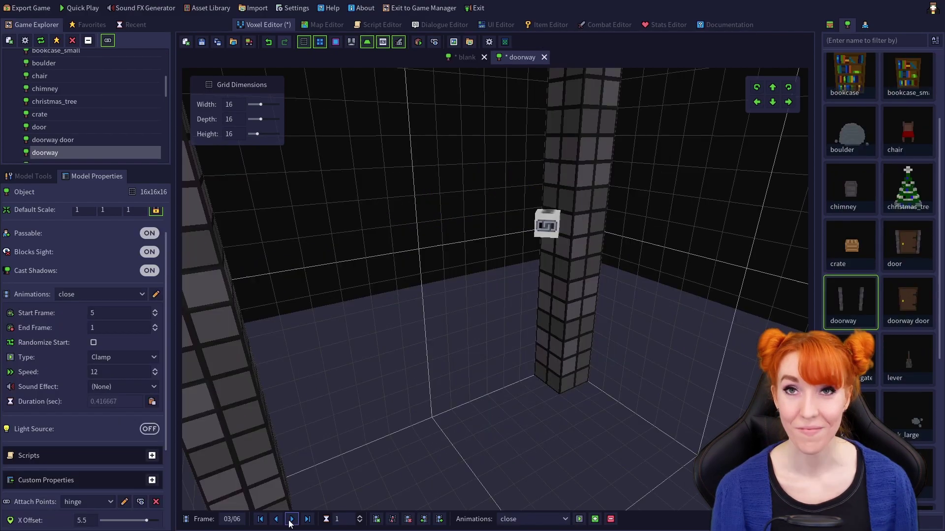
- Rewind the close animation to the first frame and preview 'doorway door' on the hinge point
{"action": "left_click", "coordinate": [276, 519]}
{"action": "left_click", "coordinate": [276, 519]}
{"action": "left_click", "coordinate": [276, 519]}
{"action": "left_click", "coordinate": [276, 519]}
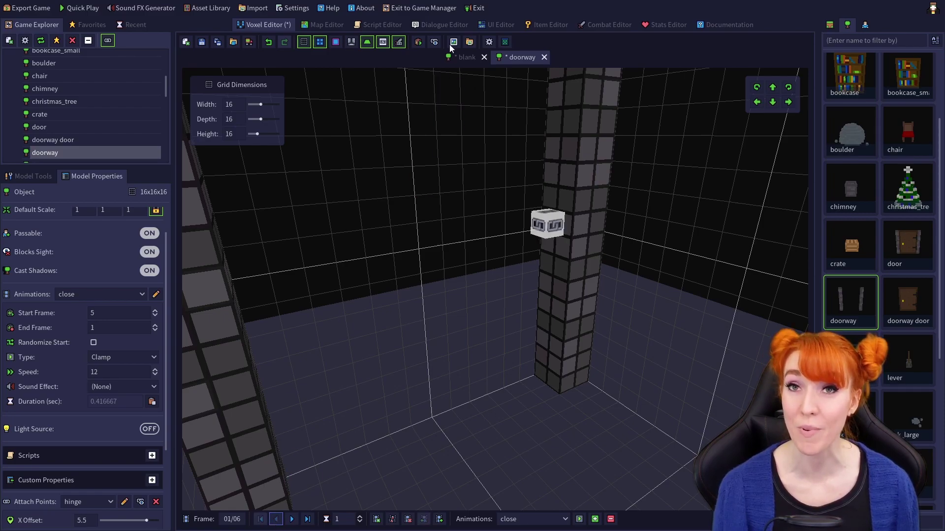
{"action": "left_click", "coordinate": [434, 42]}
{"action": "left_click", "coordinate": [492, 246]}
{"action": "left_click", "coordinate": [477, 354]}
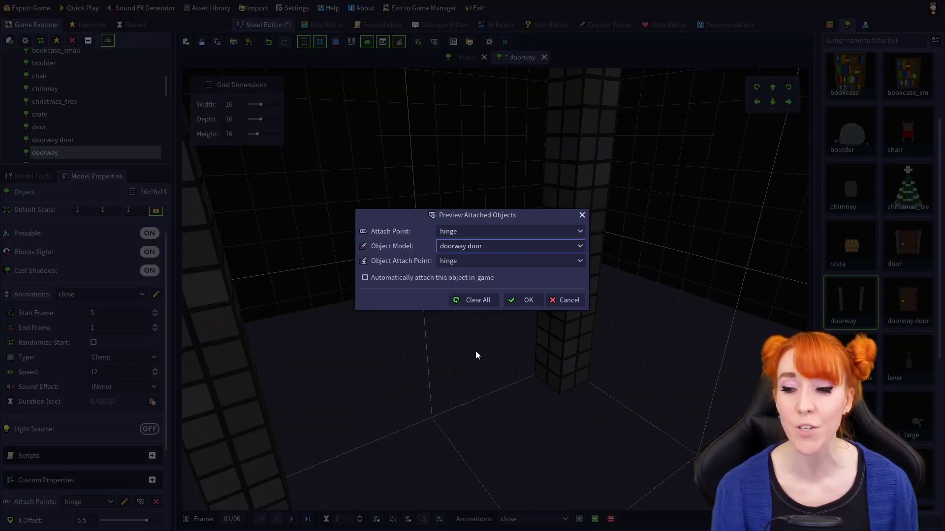
{"action": "left_click", "coordinate": [527, 301]}
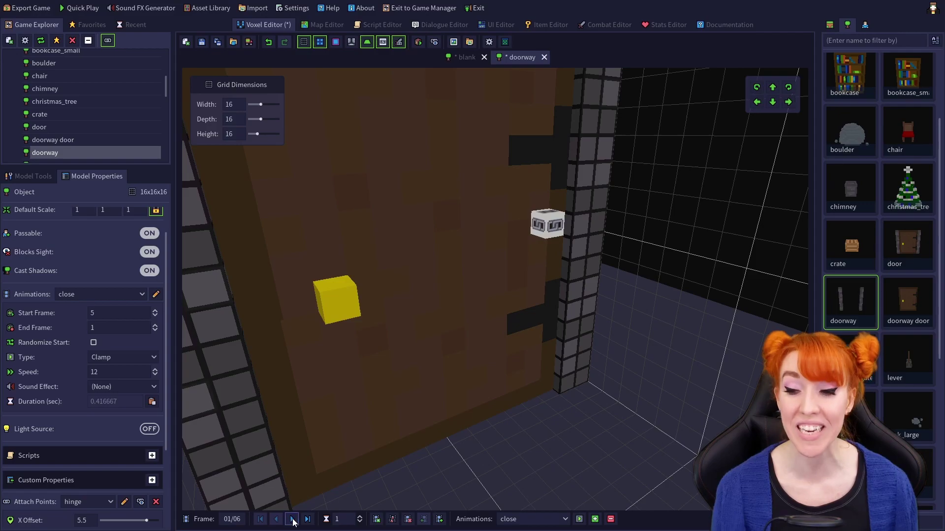
- Step back and forth through the close animation frames to watch the door swing
{"action": "left_click", "coordinate": [292, 519]}
{"action": "left_click", "coordinate": [292, 519]}
{"action": "left_click", "coordinate": [292, 519]}
{"action": "left_click", "coordinate": [292, 520]}
{"action": "left_click", "coordinate": [292, 519]}
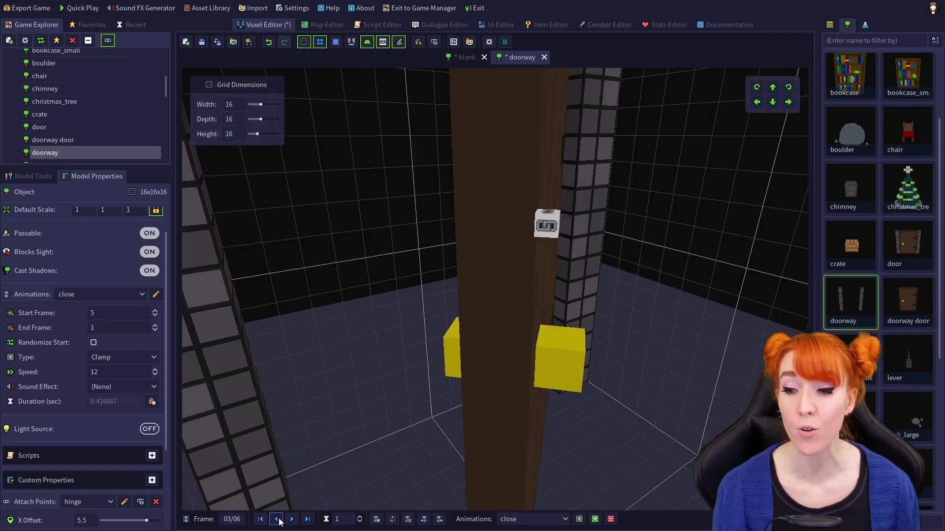
{"action": "left_click", "coordinate": [292, 519]}
{"action": "left_click", "coordinate": [292, 519]}
{"action": "left_click", "coordinate": [292, 519]}
{"action": "left_click", "coordinate": [292, 519]}
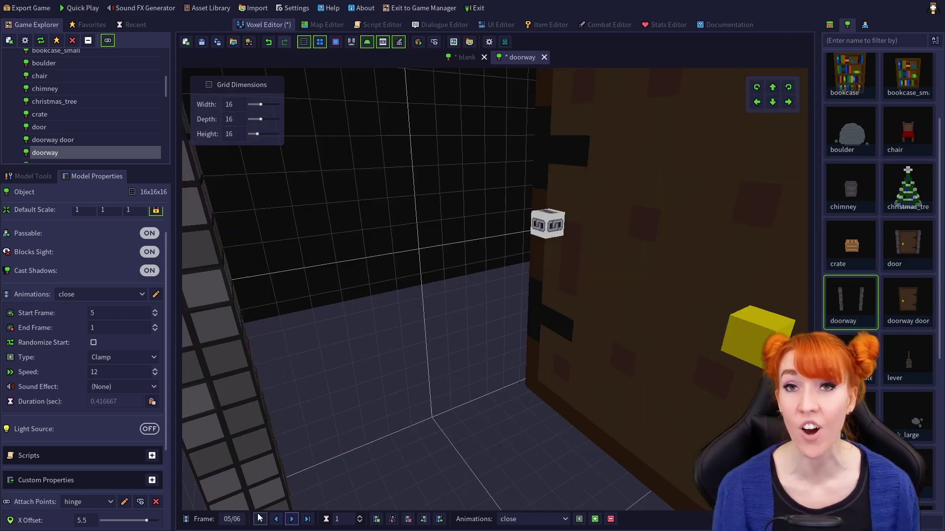
{"action": "left_click", "coordinate": [276, 519]}
{"action": "left_click", "coordinate": [276, 519]}
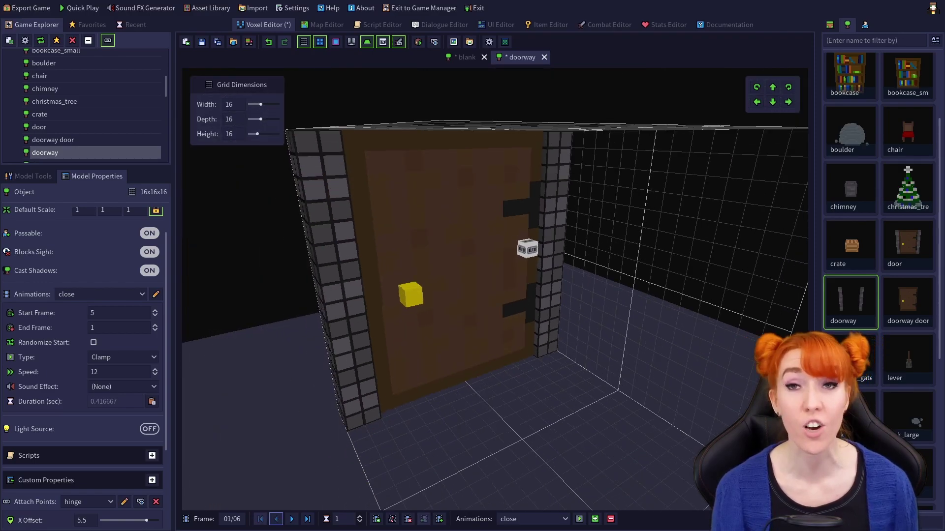
{"action": "left_click", "coordinate": [292, 519]}
{"action": "left_click", "coordinate": [292, 519]}
{"action": "left_click", "coordinate": [276, 520]}
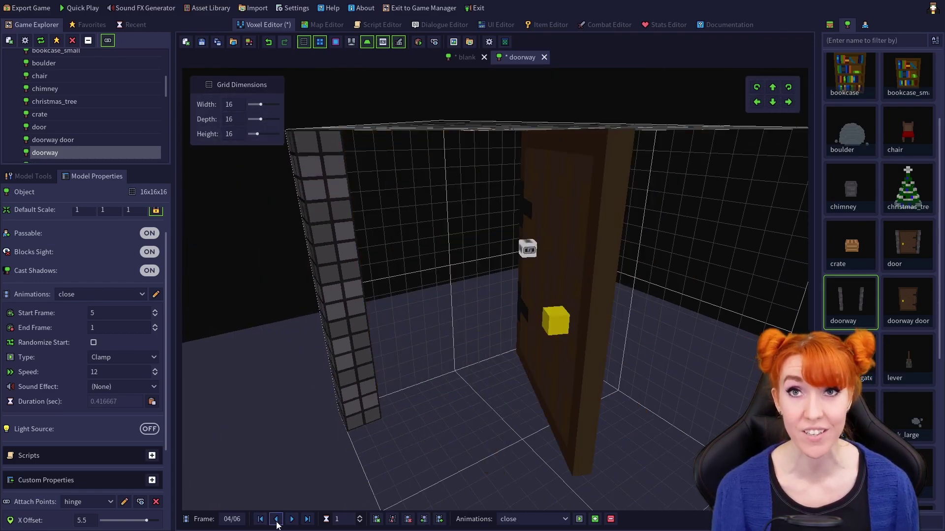